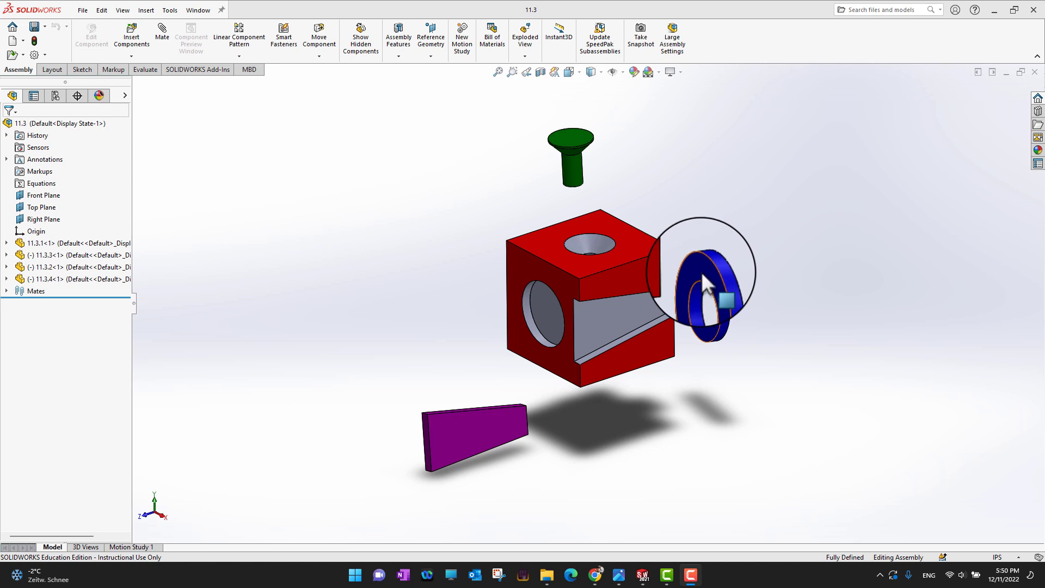
Reposition the unconstrained blue ring freely beside the red block, then clear the selection
left_click_drag(702, 274, 730, 243)
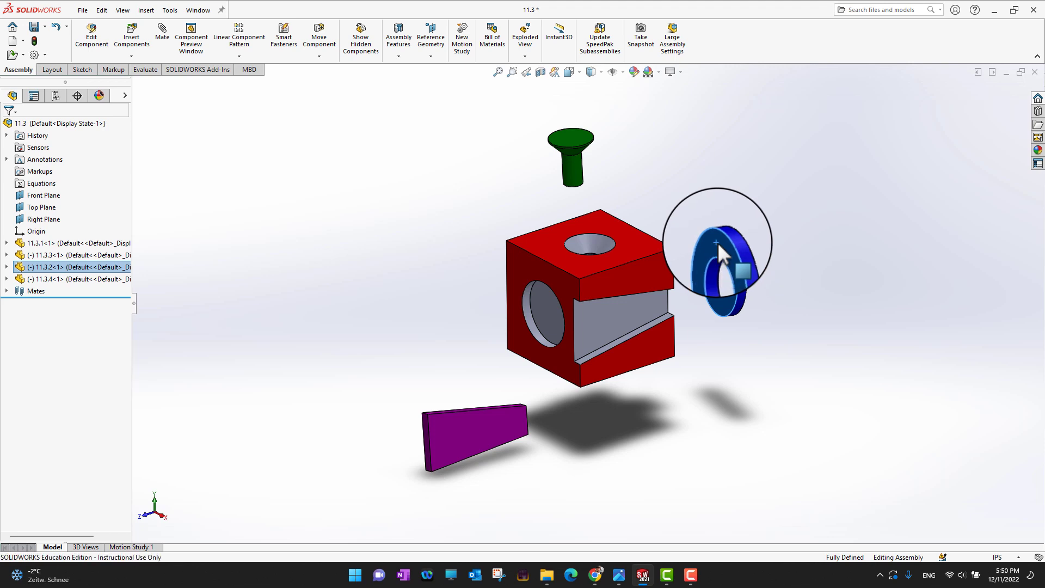
mouse_move(718, 243)
left_mouse_down()
mouse_move(784, 246)
mouse_move(713, 256)
mouse_move(722, 267)
mouse_move(741, 255)
mouse_move(731, 254)
left_mouse_up()
left_click(852, 286)
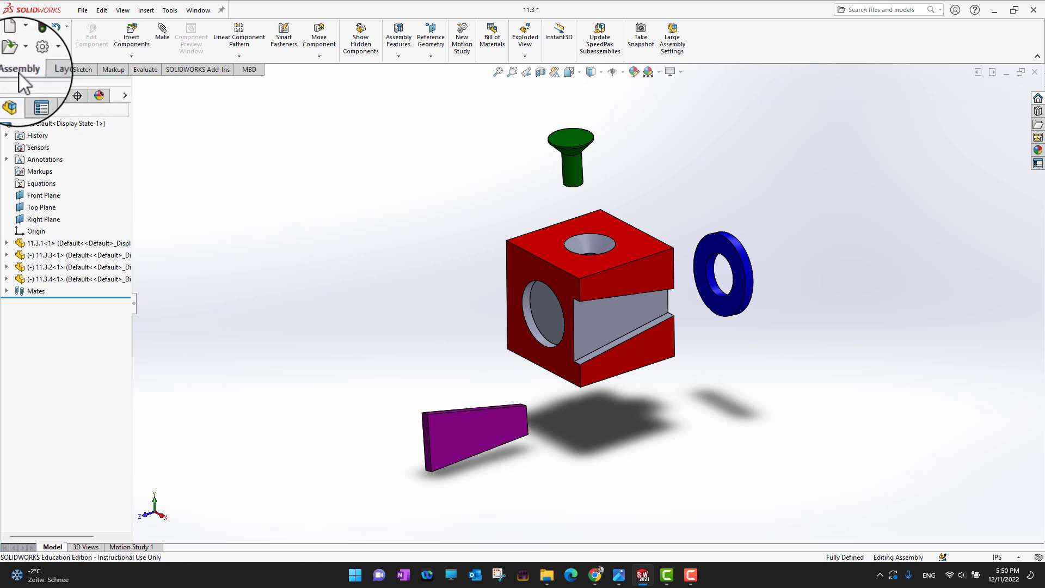
Add a coincident mate between the floor of the red block's tapered slot and the hidden flat face of the purple wedge
left_click(167, 40)
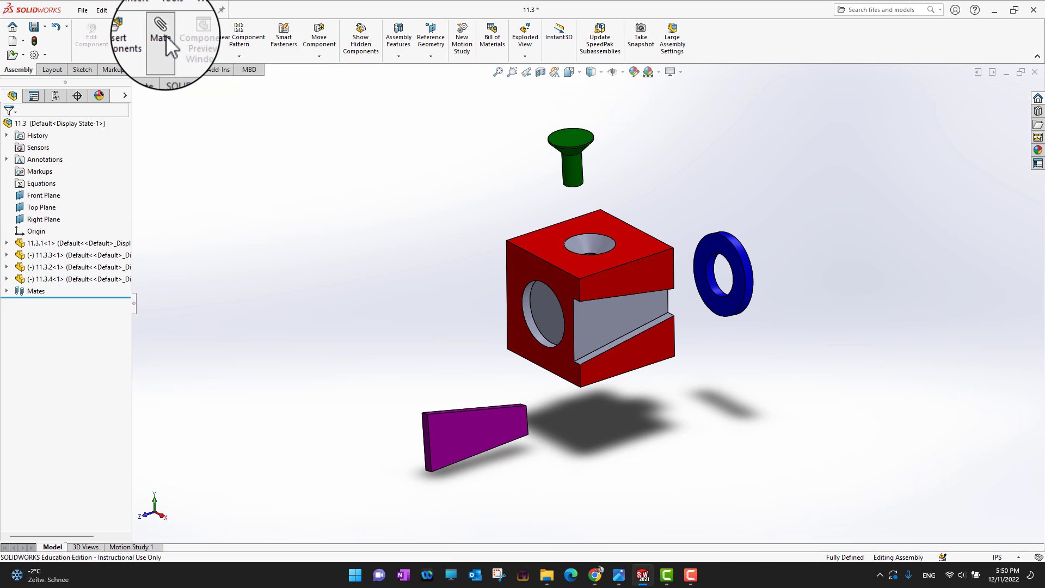
left_click(604, 321)
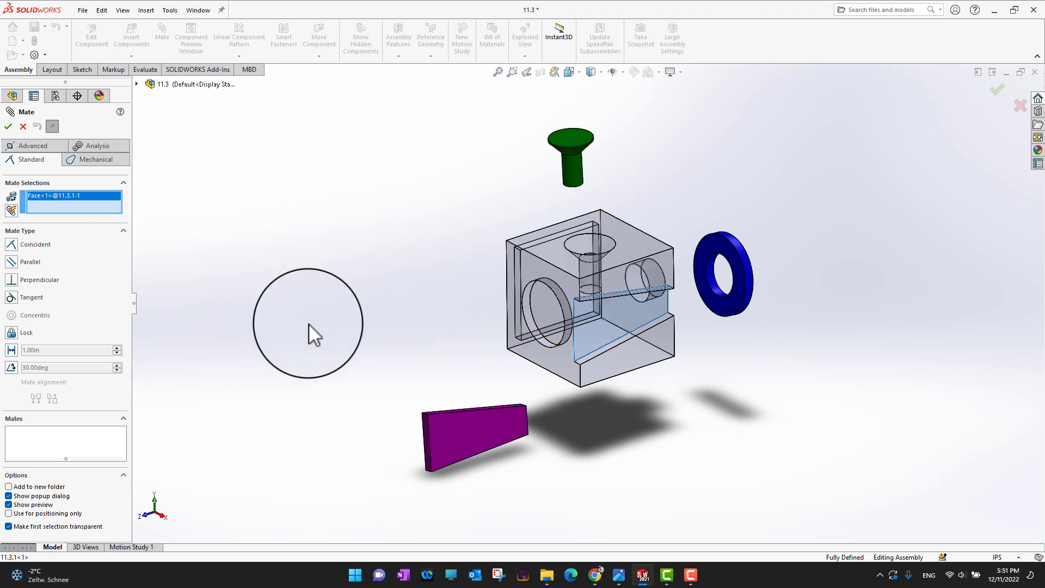
middle_click_drag(309, 323, 475, 346)
left_click(657, 446)
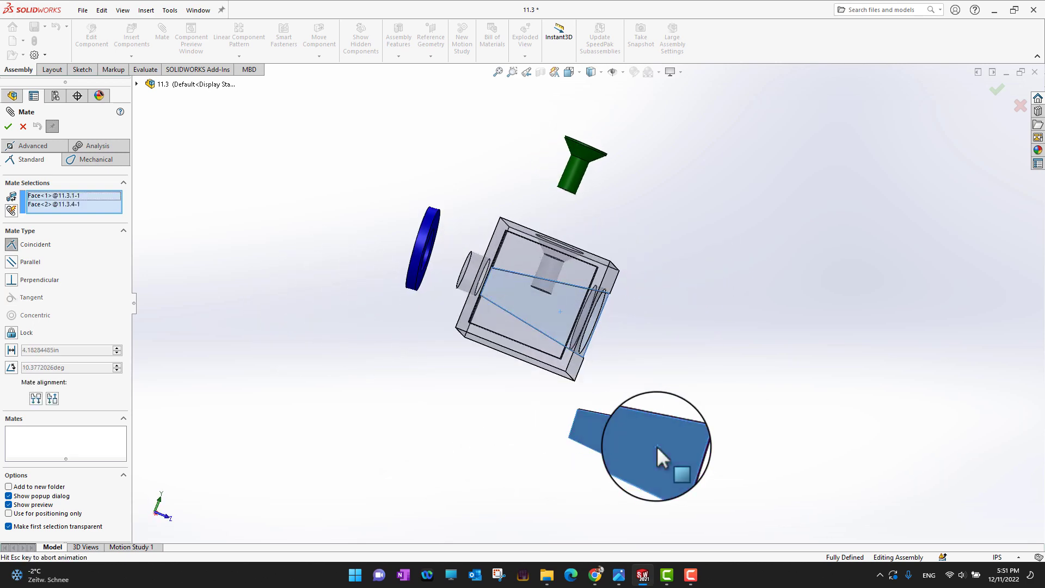
middle_click_drag(784, 397, 633, 398)
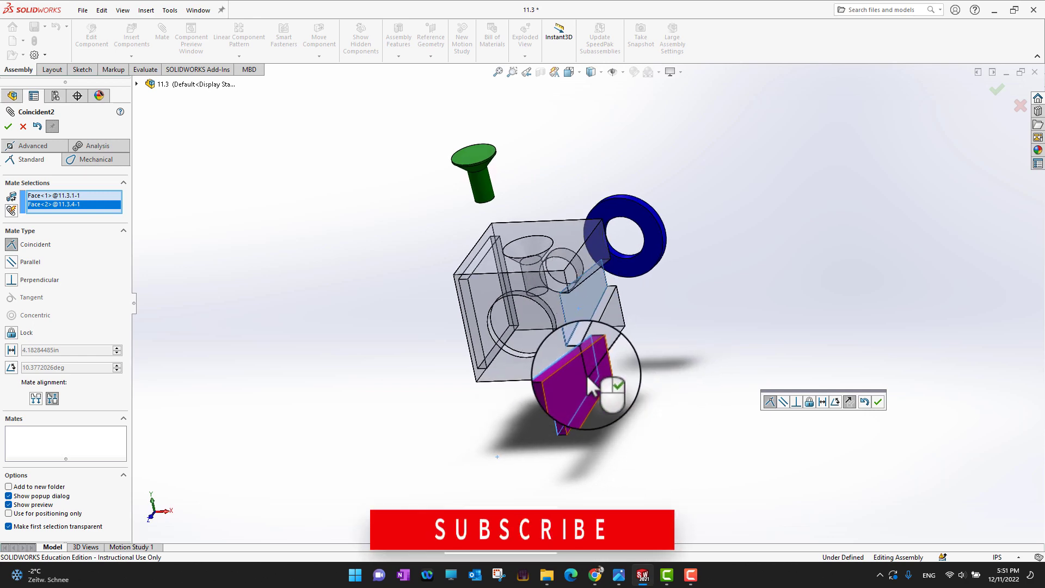
middle_click_drag(656, 473, 602, 492)
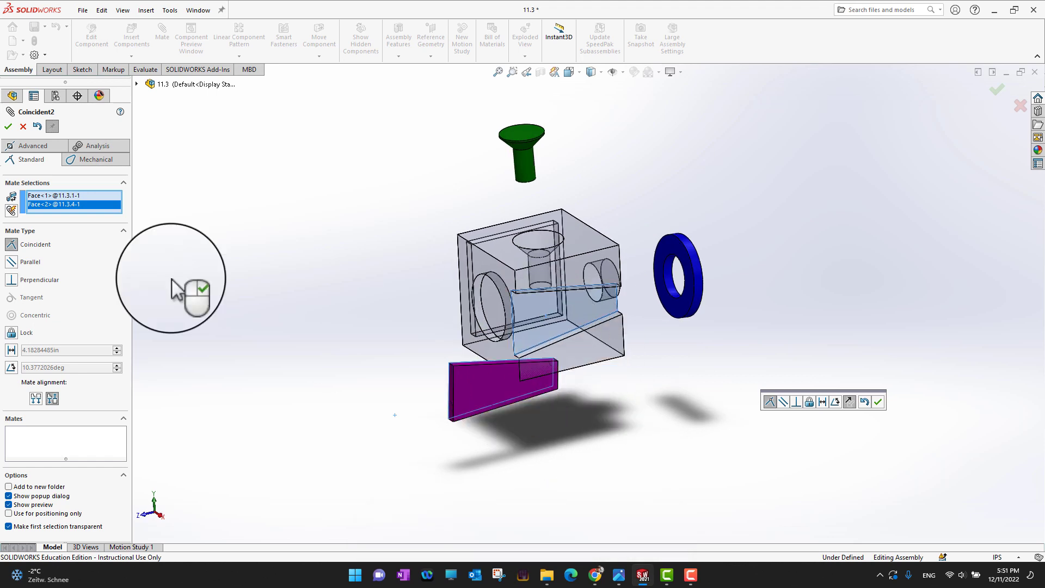
left_click(8, 127)
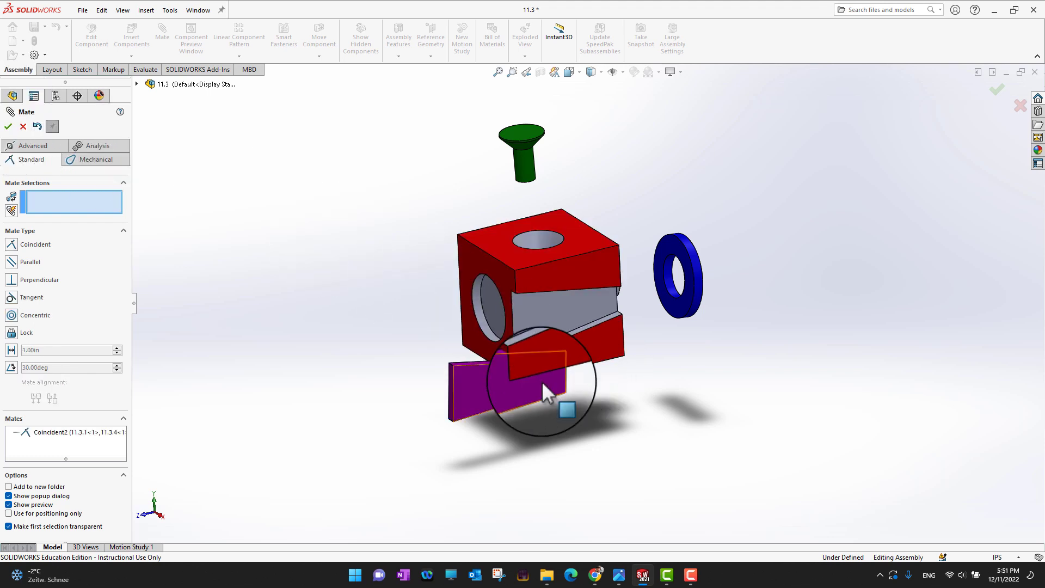
Shift the wedge near the slot and mate its wide end face coincident with the block's large-hole face, then finish mating
left_click_drag(495, 387, 573, 388)
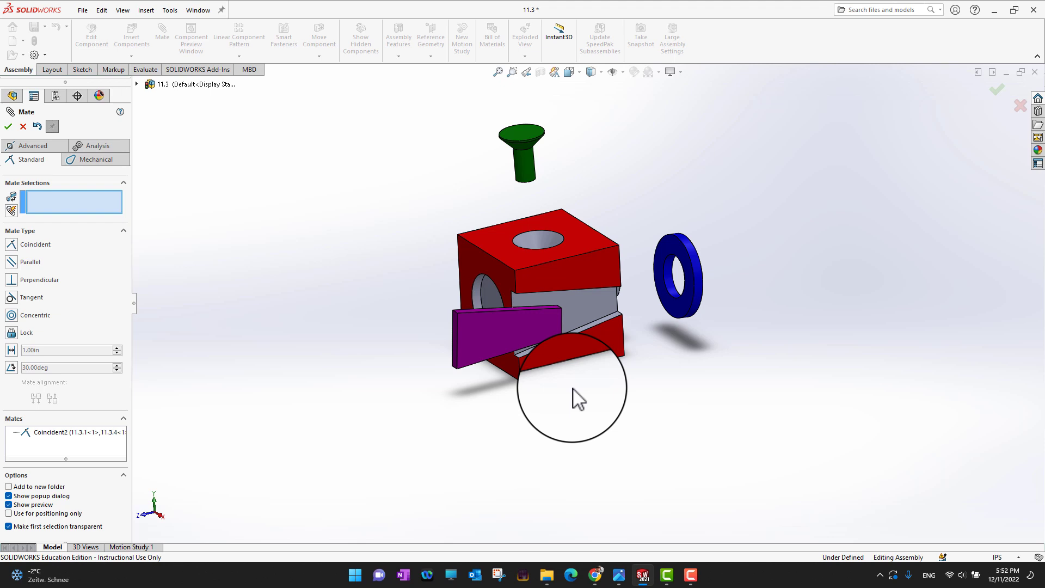
mouse_move(532, 348)
left_mouse_down()
mouse_move(466, 340)
mouse_move(512, 341)
left_mouse_up()
middle_click_drag(404, 418, 468, 395)
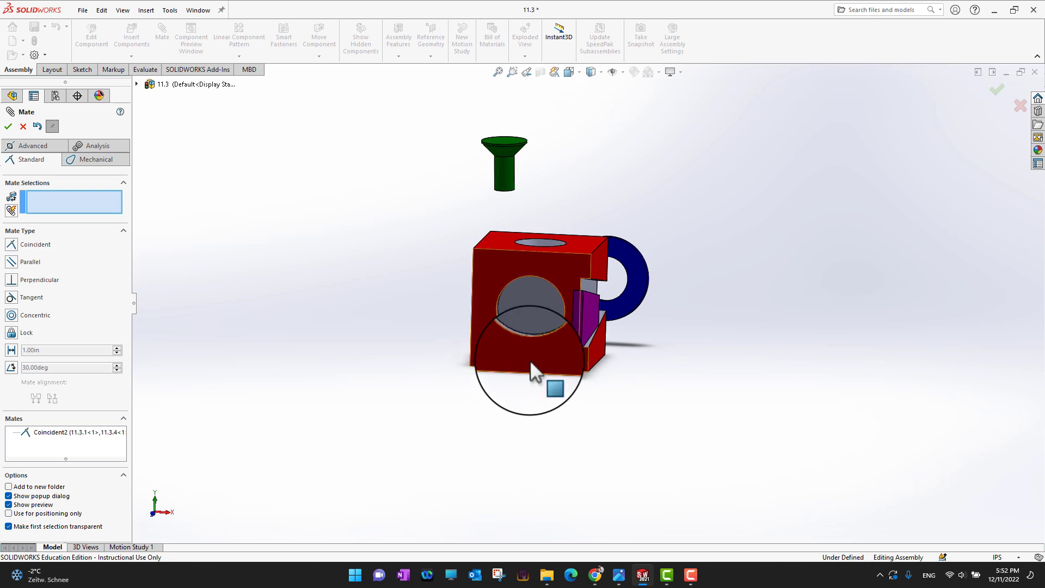
scroll(531, 362, "down", 6)
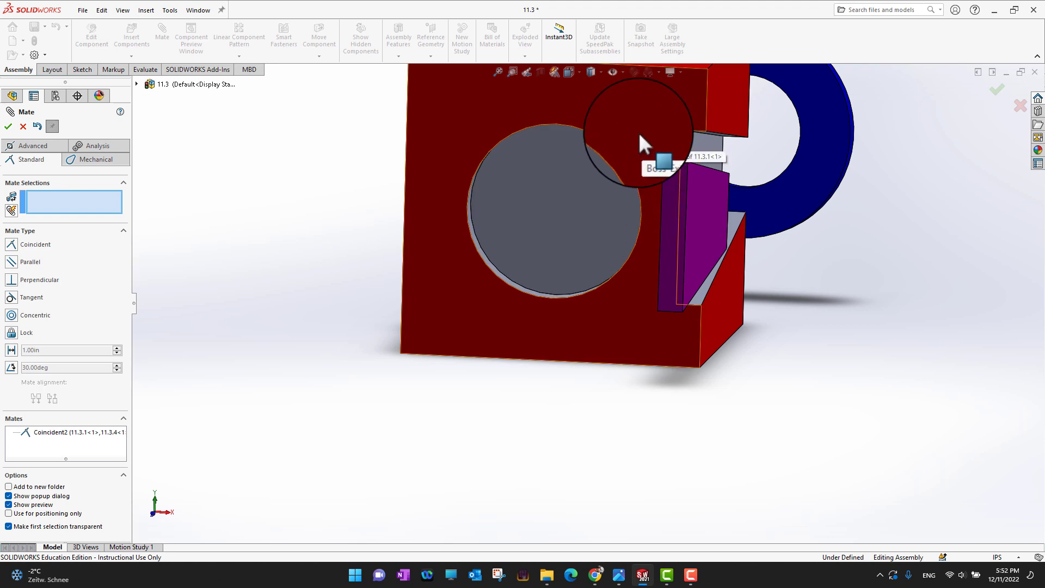
left_click(639, 132)
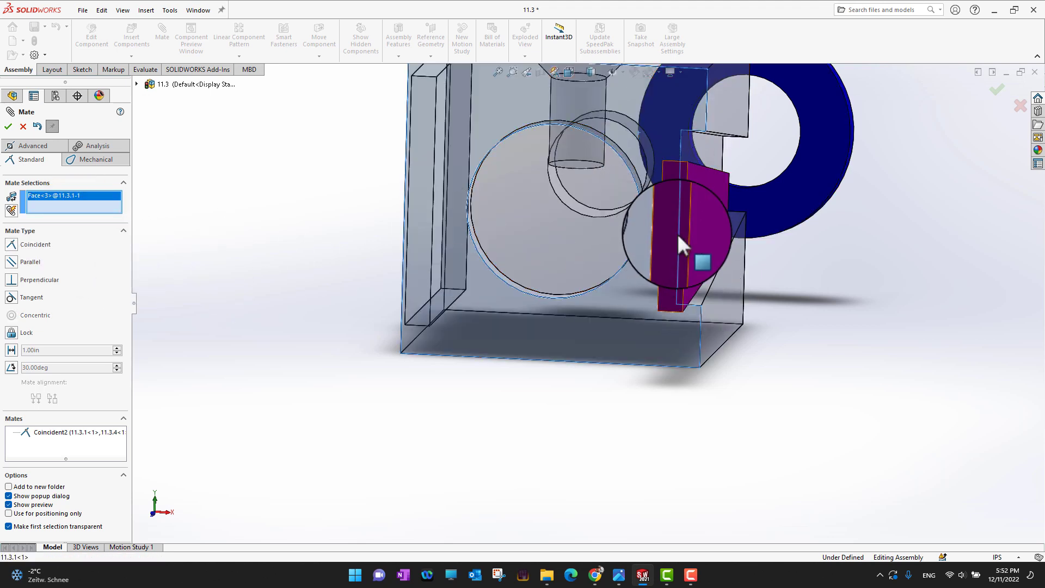
left_click(665, 243)
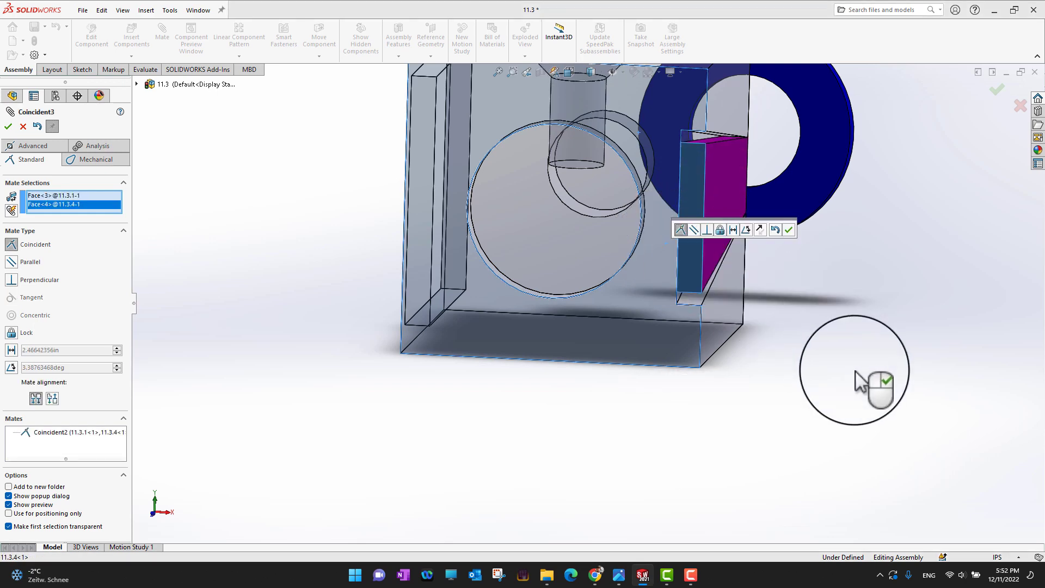
middle_click_drag(858, 374, 725, 354)
scroll(725, 353, "up", 3)
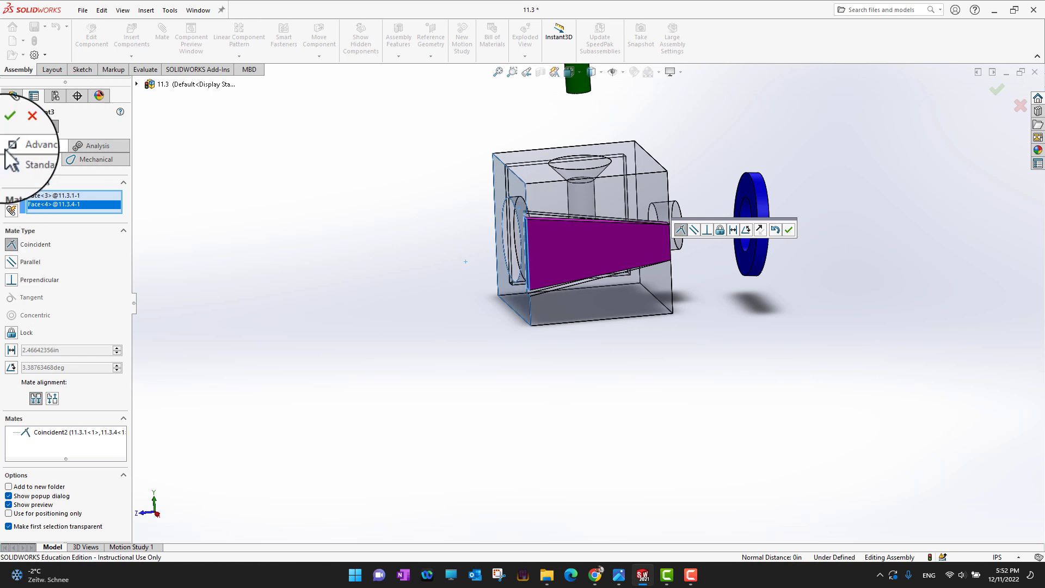
left_click(8, 126)
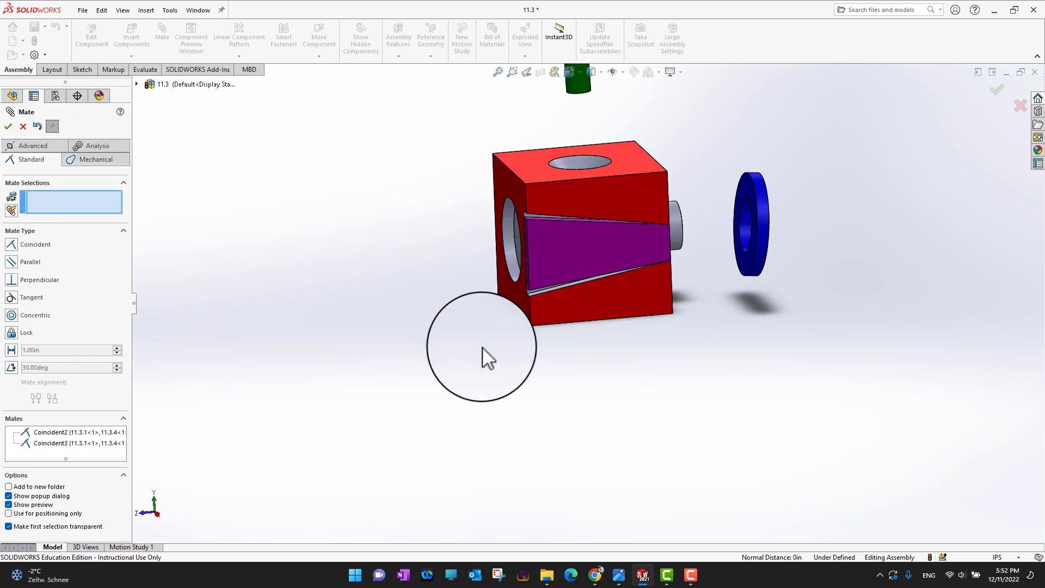
mouse_move(482, 355)
middle_mouse_down()
mouse_move(490, 362)
mouse_move(495, 340)
middle_mouse_up()
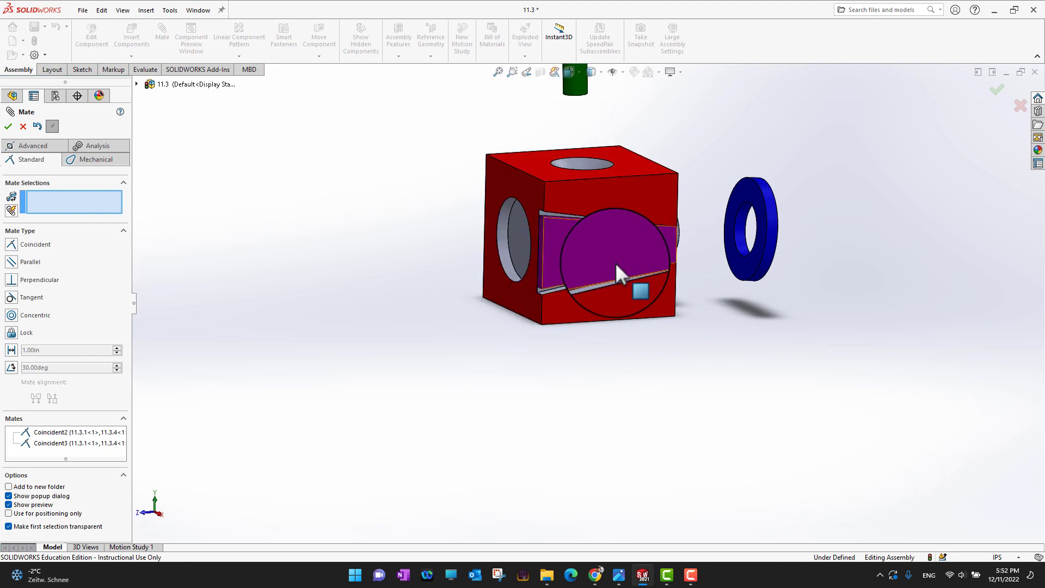
middle_click_drag(618, 265, 560, 238)
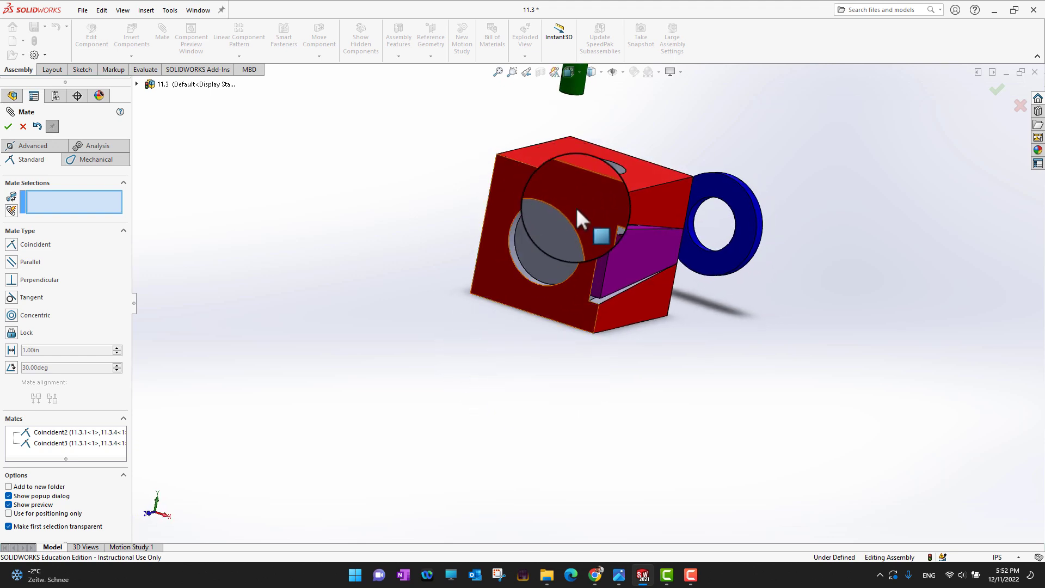
left_click(8, 125)
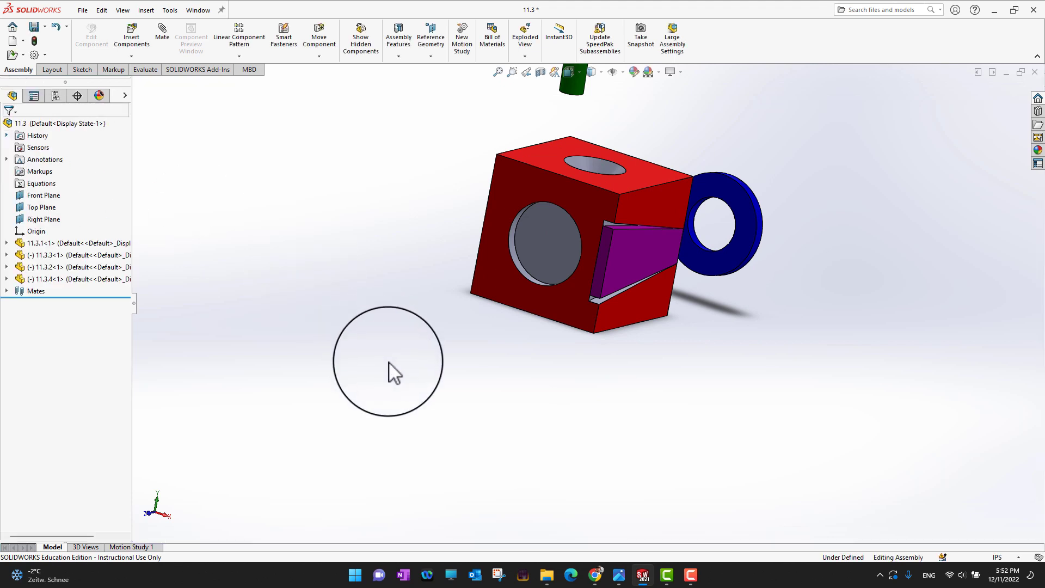
Apply a coincident mate between the slot's upper sloped face and the wedge's top sloped face
left_click(7, 291)
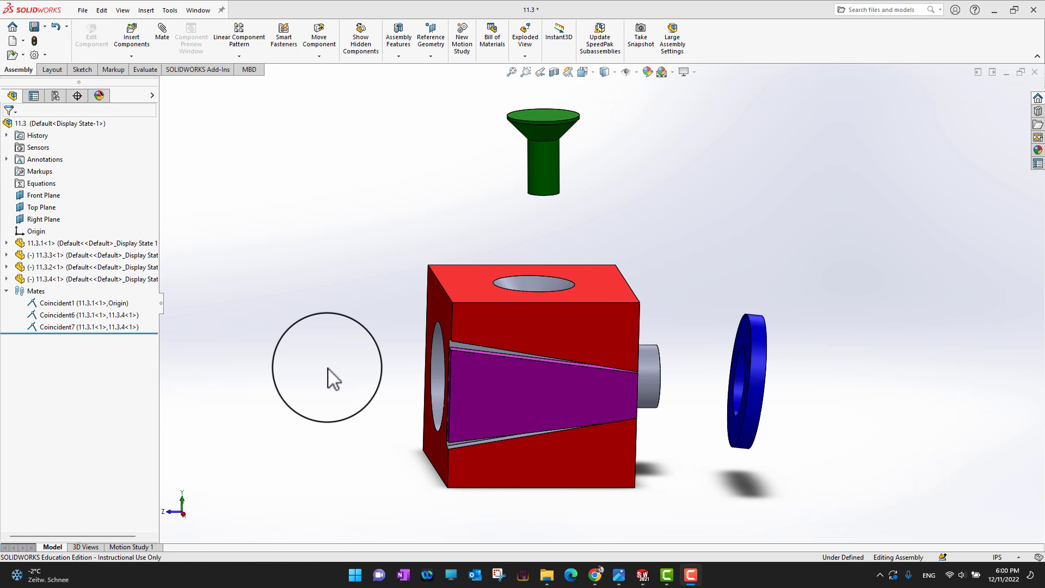
scroll(333, 378, "down", 3)
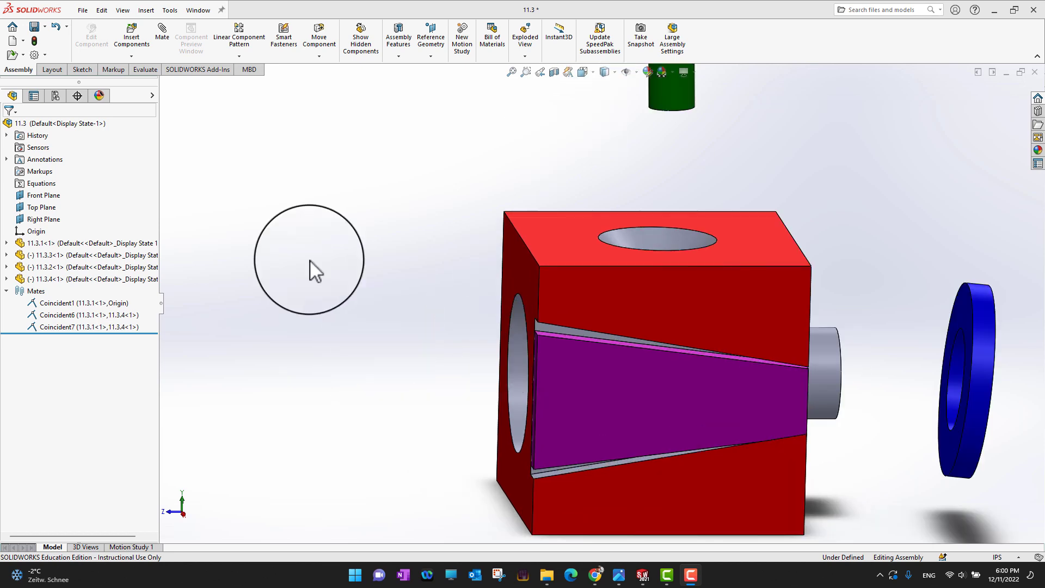
left_click(163, 37)
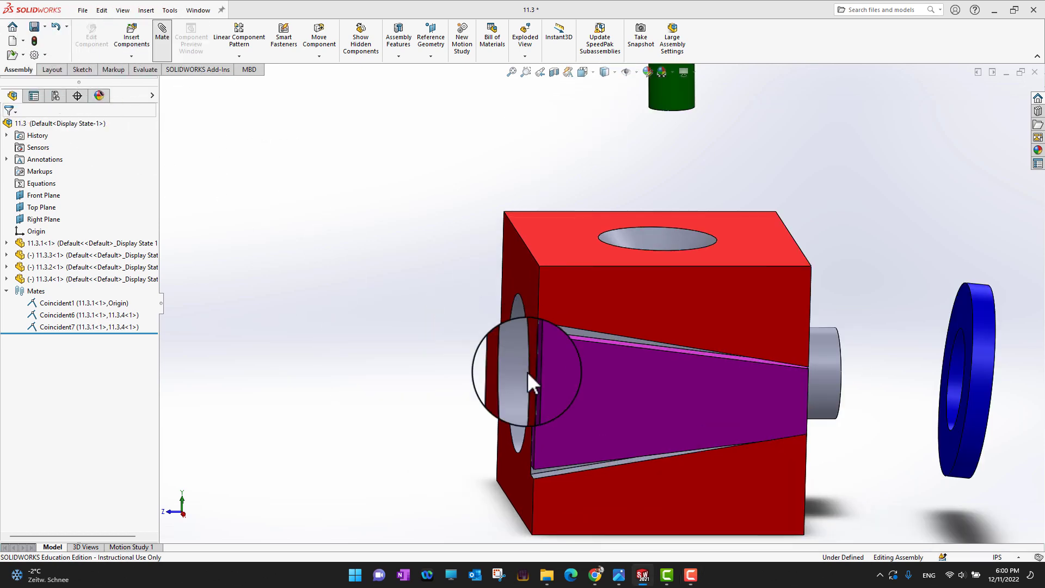
scroll(466, 385, "down", 3)
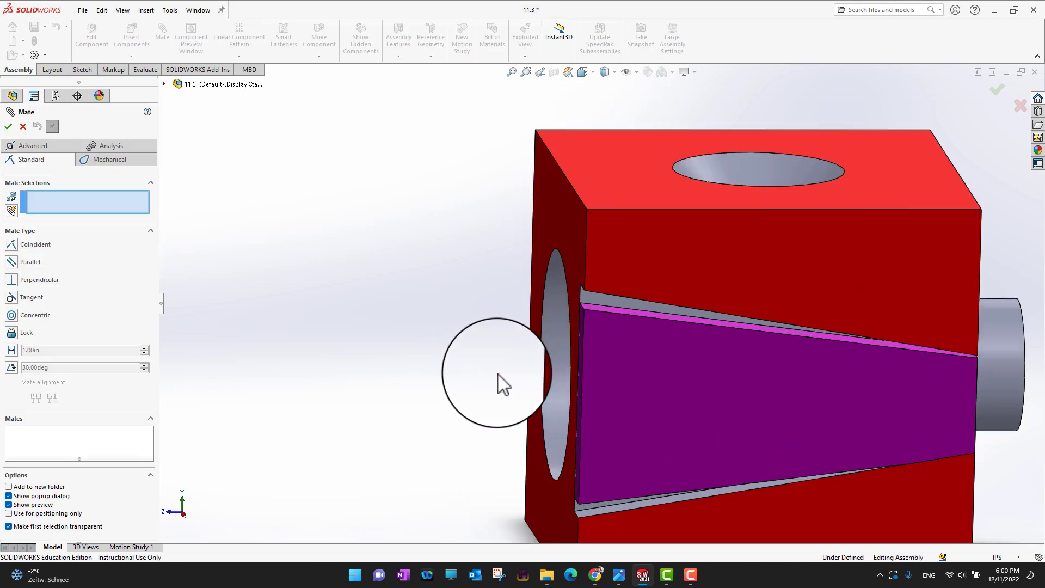
middle_click_drag(497, 385, 513, 292)
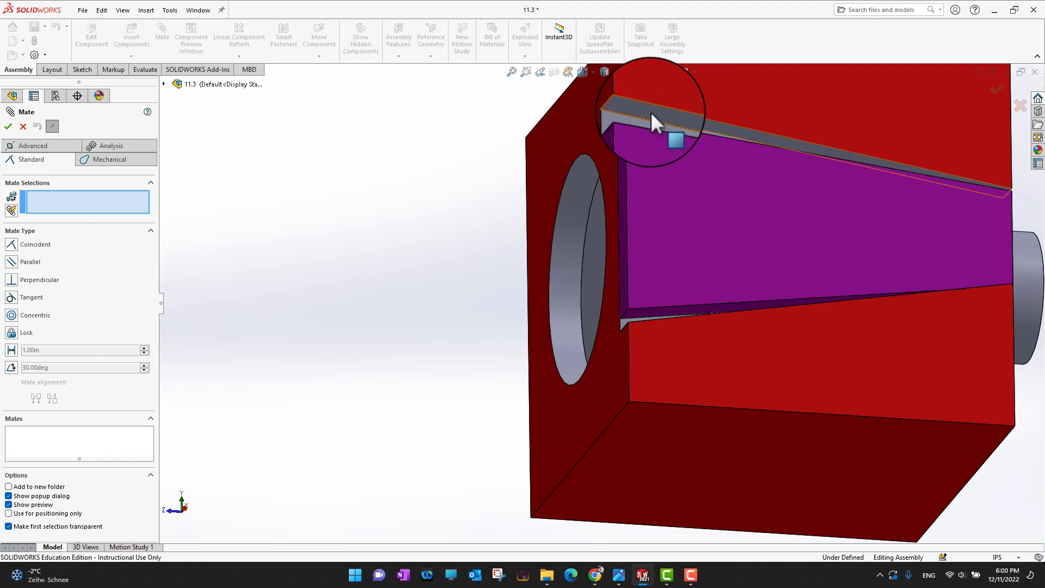
left_click(651, 113)
middle_click_drag(434, 196, 462, 310)
left_click(616, 455)
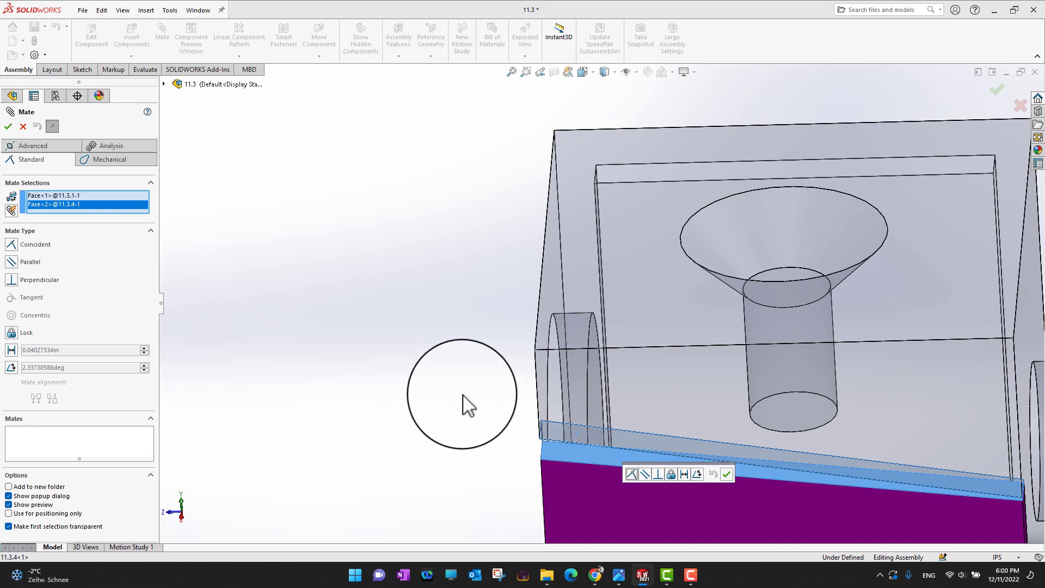
scroll(462, 403, "up", 3)
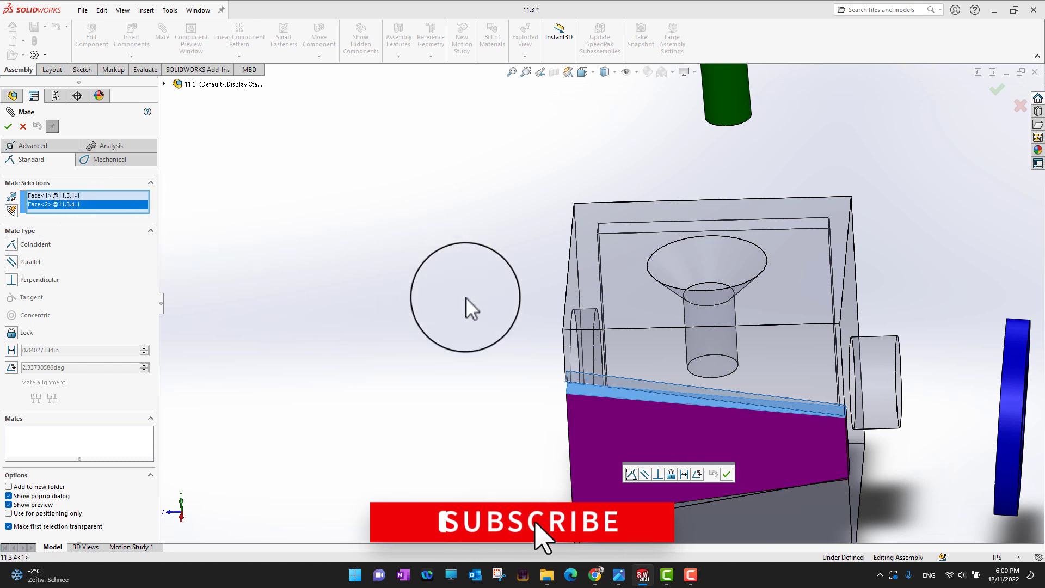
middle_click_drag(450, 329, 453, 344)
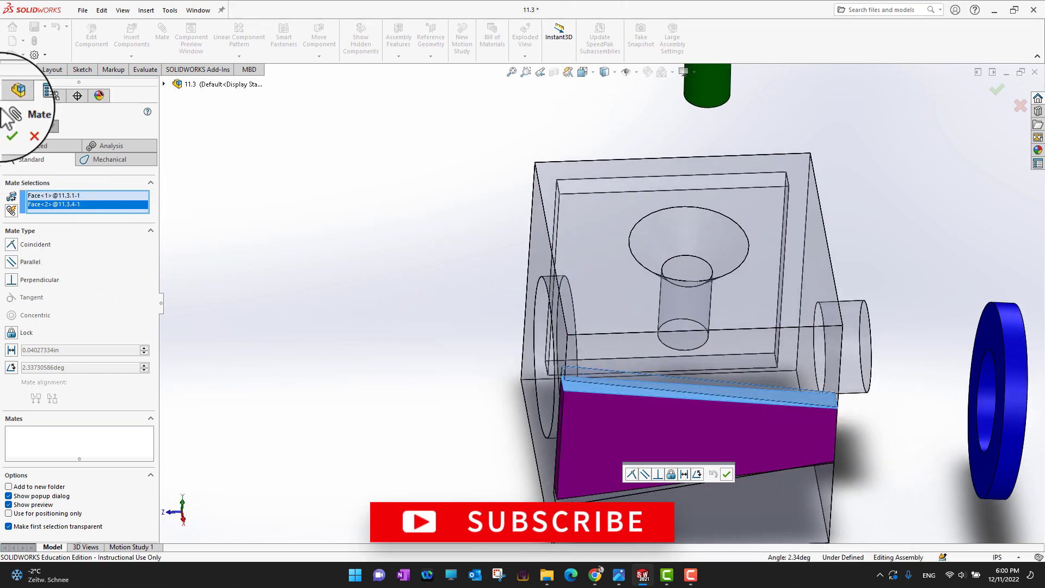
left_click(8, 126)
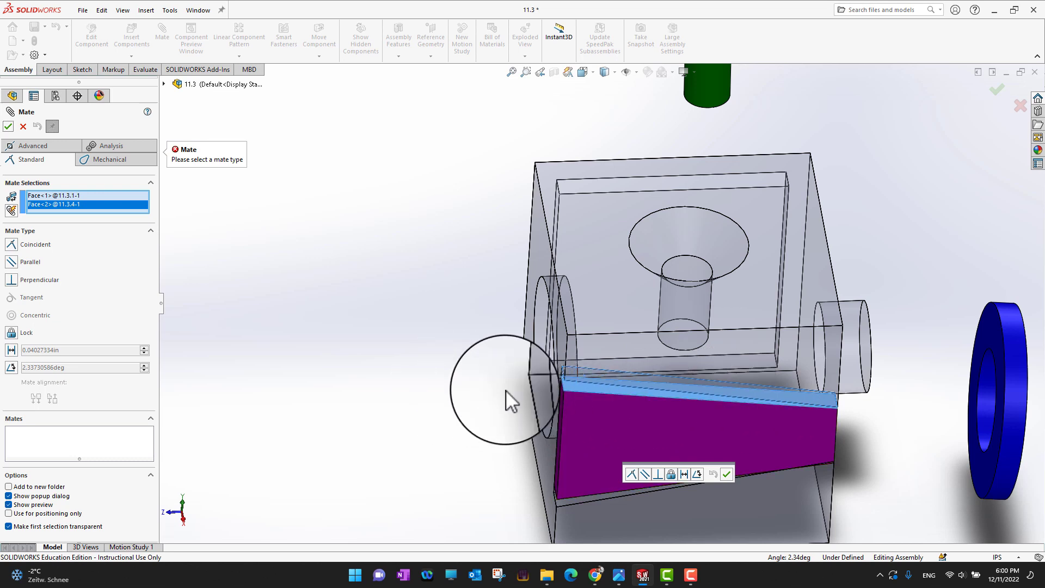
left_click(24, 250)
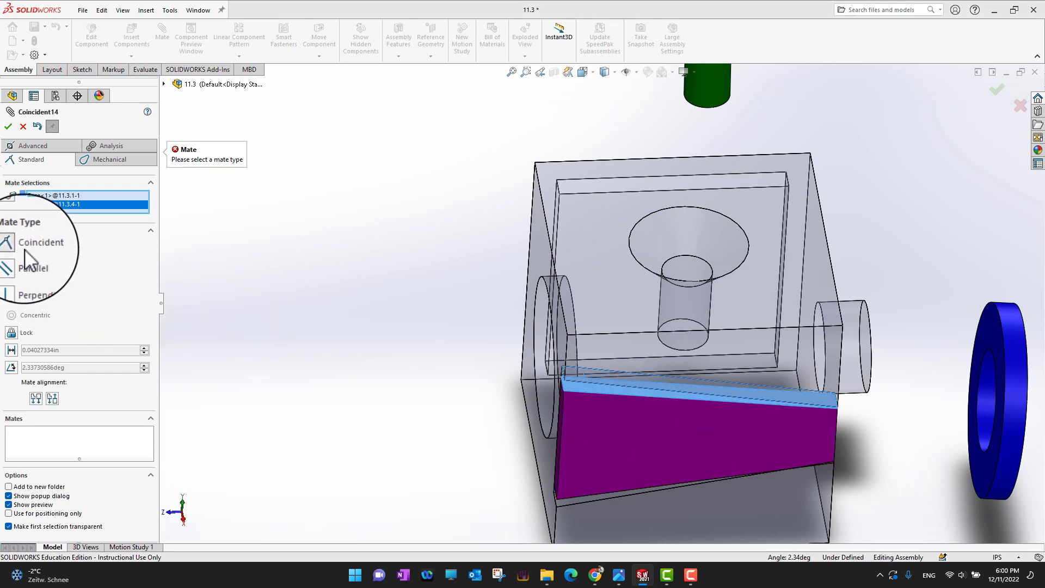
left_click(8, 126)
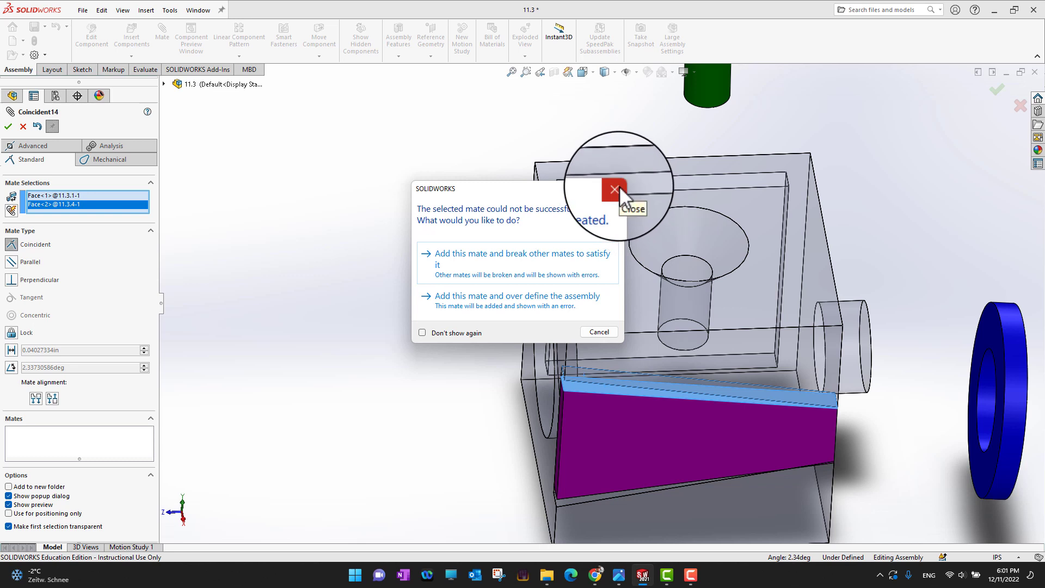
Add the conflicting mate by breaking other mates to satisfy it, dismiss the error report and finish mating
left_click(506, 266)
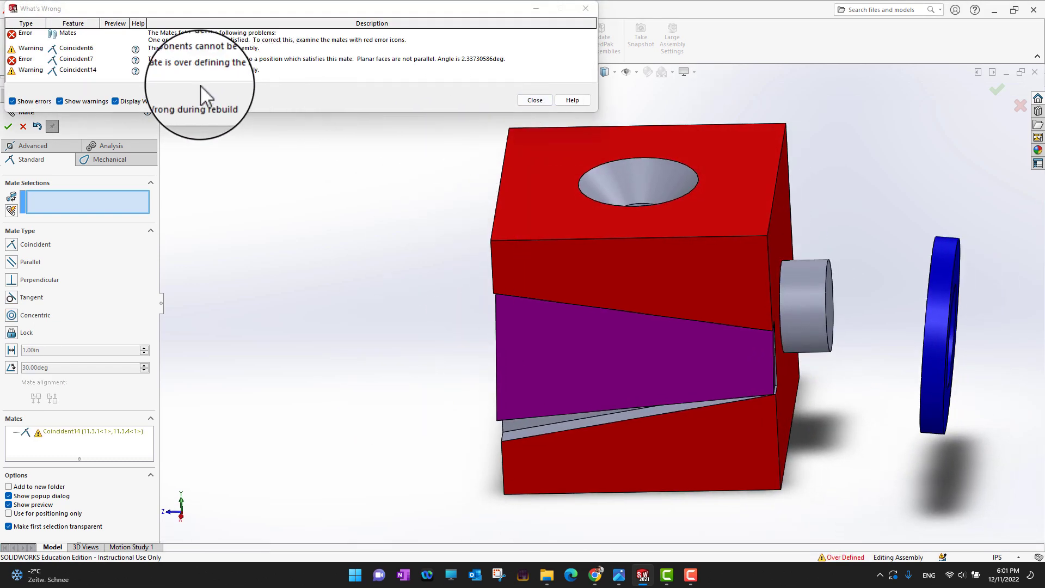
left_click(537, 100)
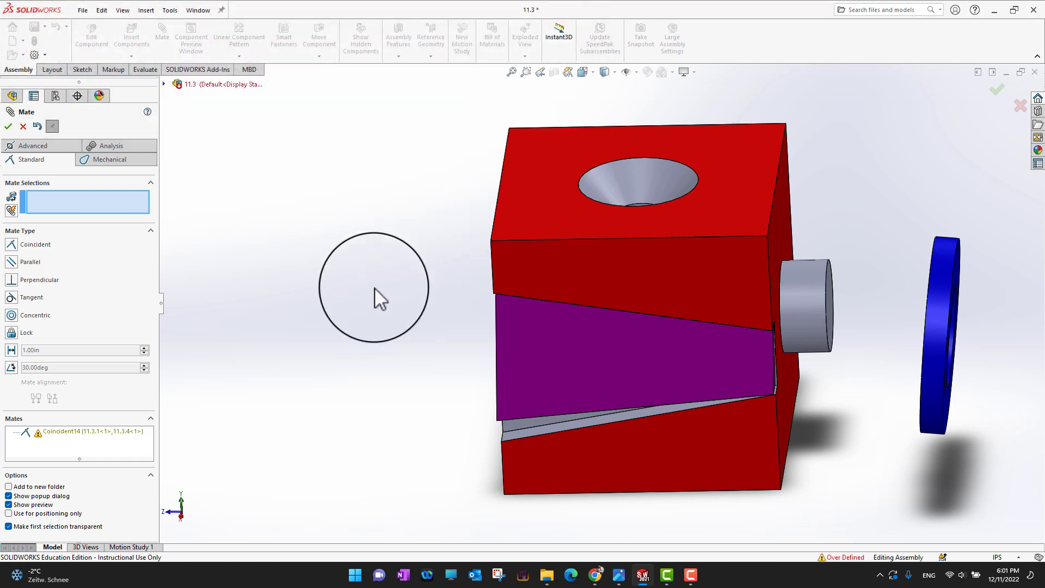
left_click(7, 126)
Delete the failed Coincident7 mate between the wedge's wide end face and the block's large-hole face, and dismiss the error report
scroll(298, 309, "down", 5)
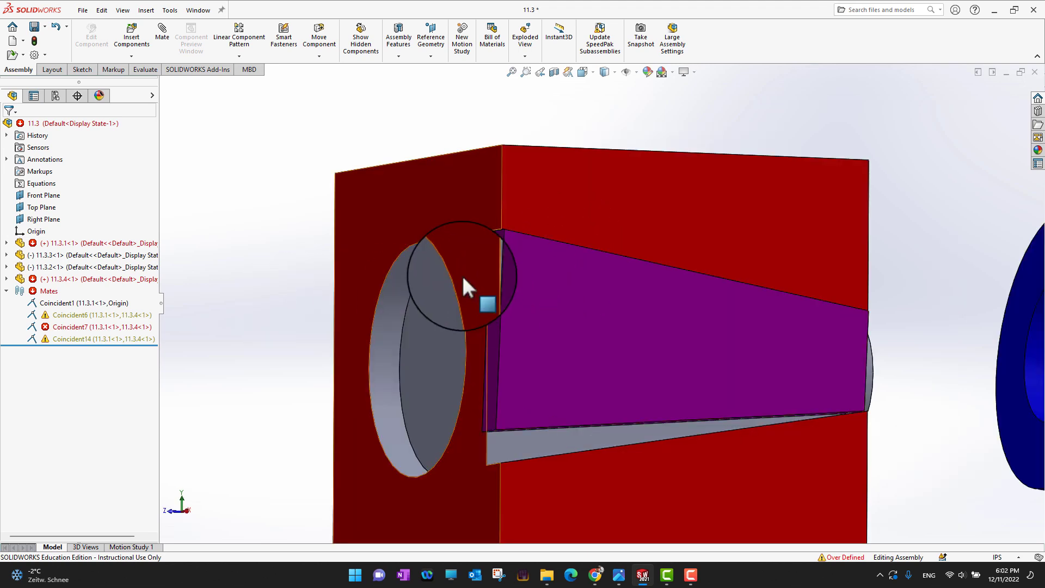
mouse_move(76, 330)
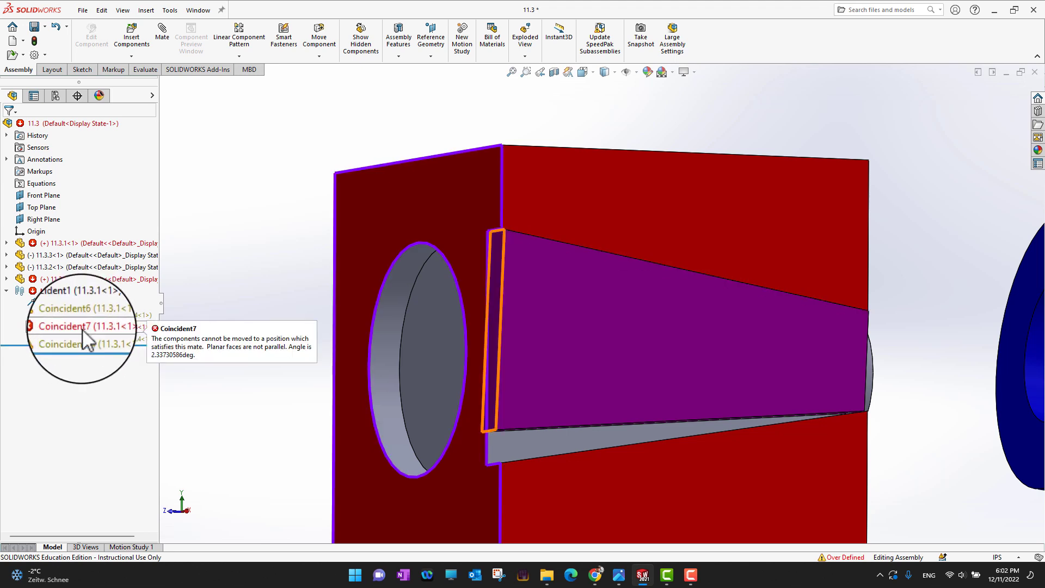
right_click(82, 329)
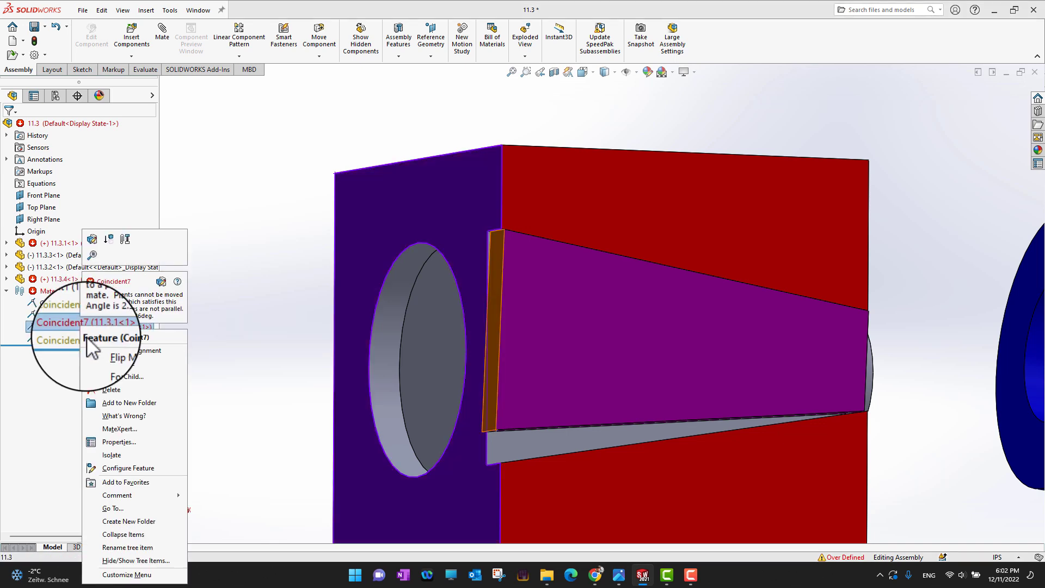
left_click(117, 385)
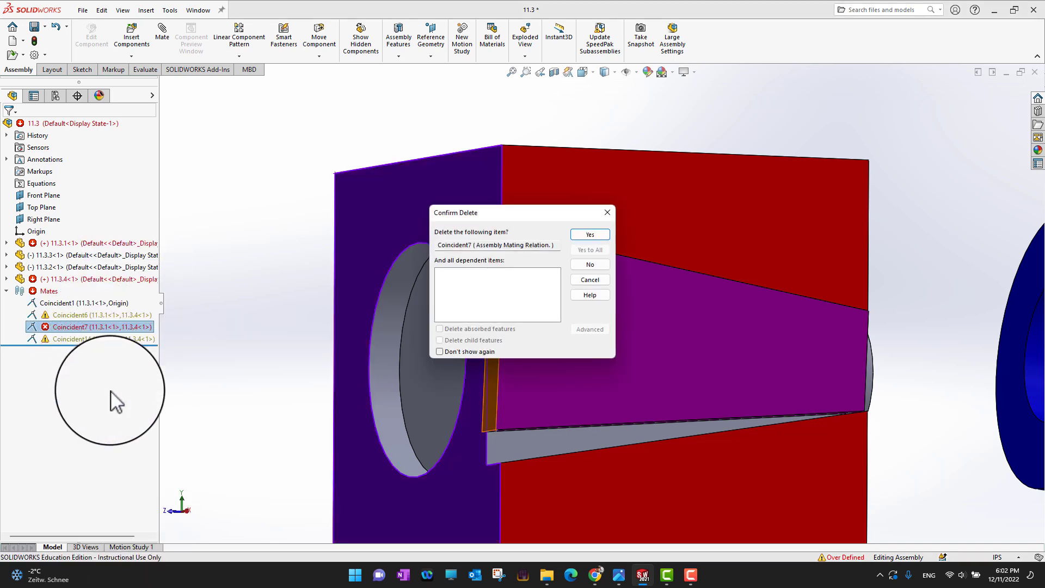
left_click(590, 236)
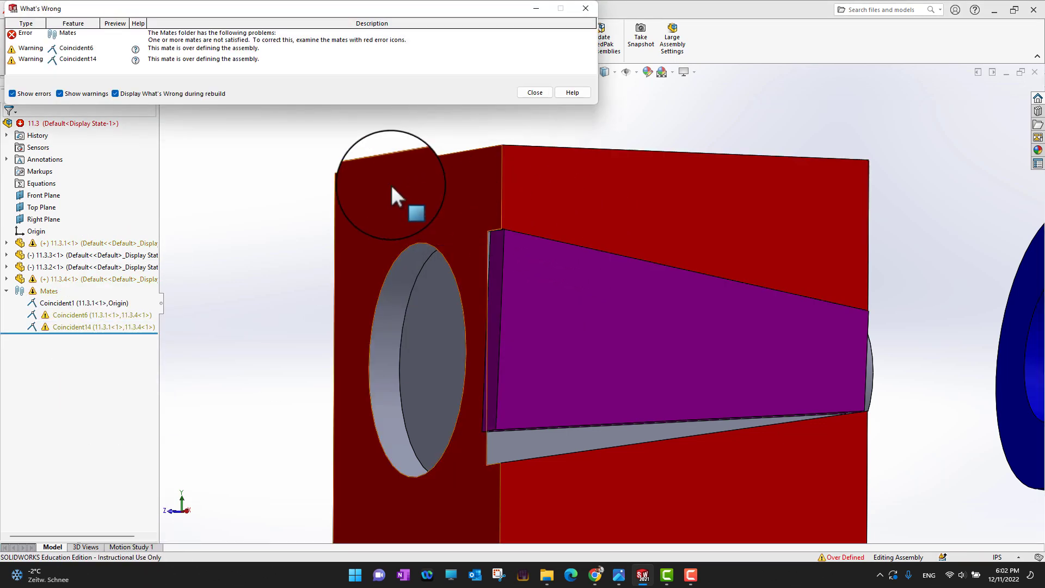
left_click(530, 91)
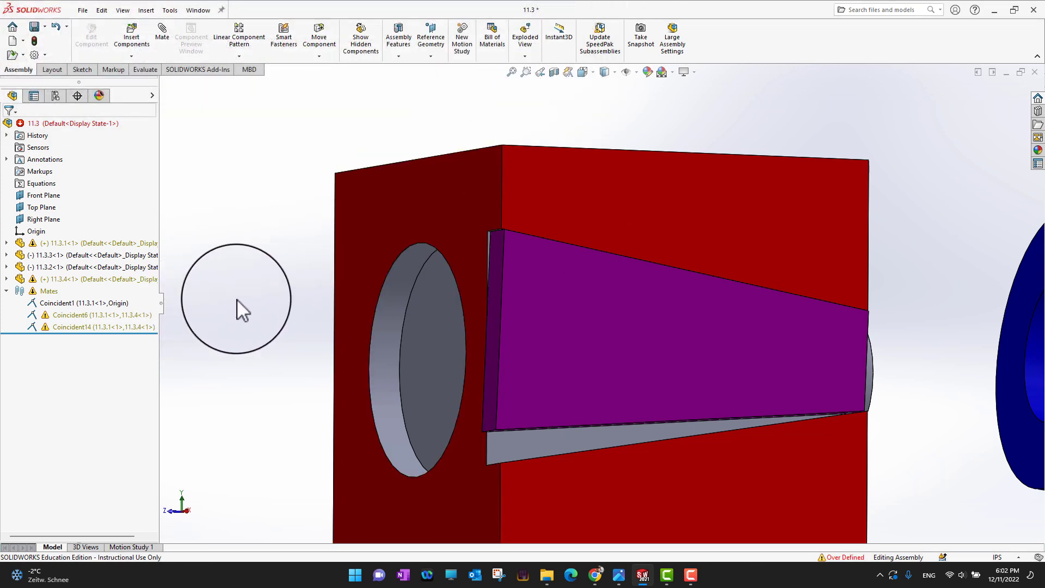
Mate the lower edge of the wedge's wide end coincident with the block's large-hole face, and finish mating
scroll(237, 299, "down", 3)
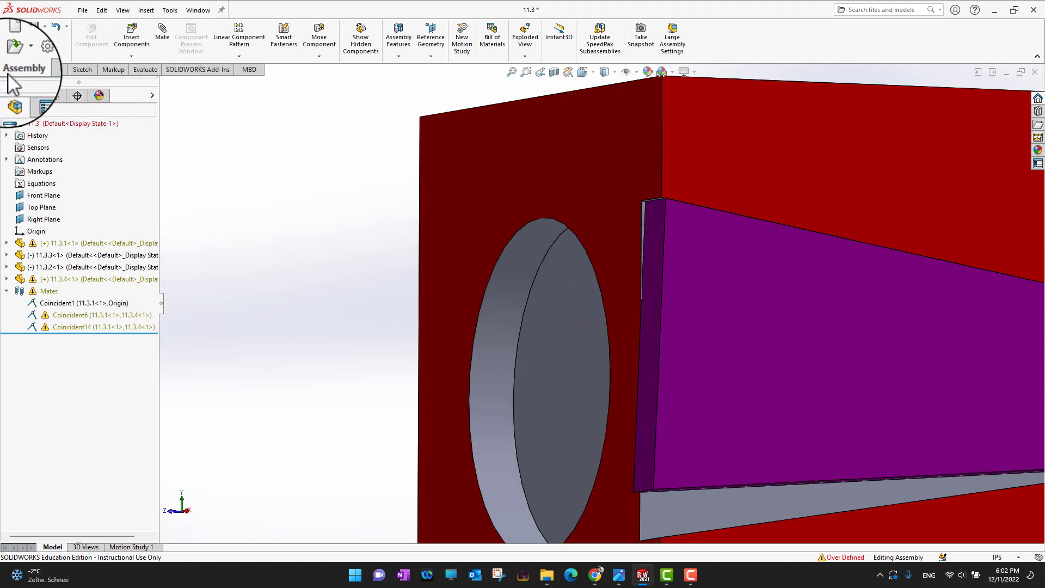
left_click(162, 32)
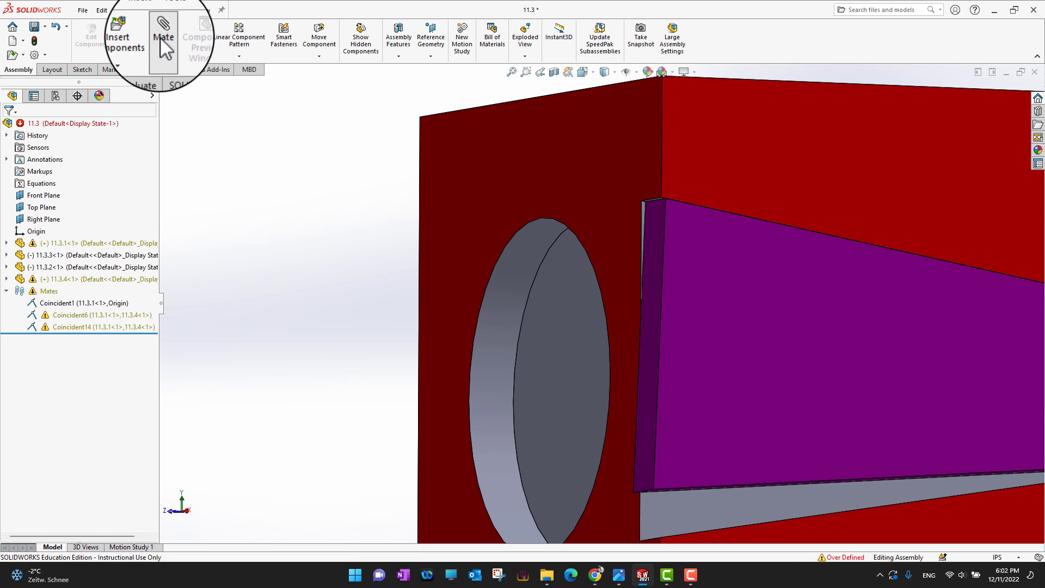
left_click(598, 179)
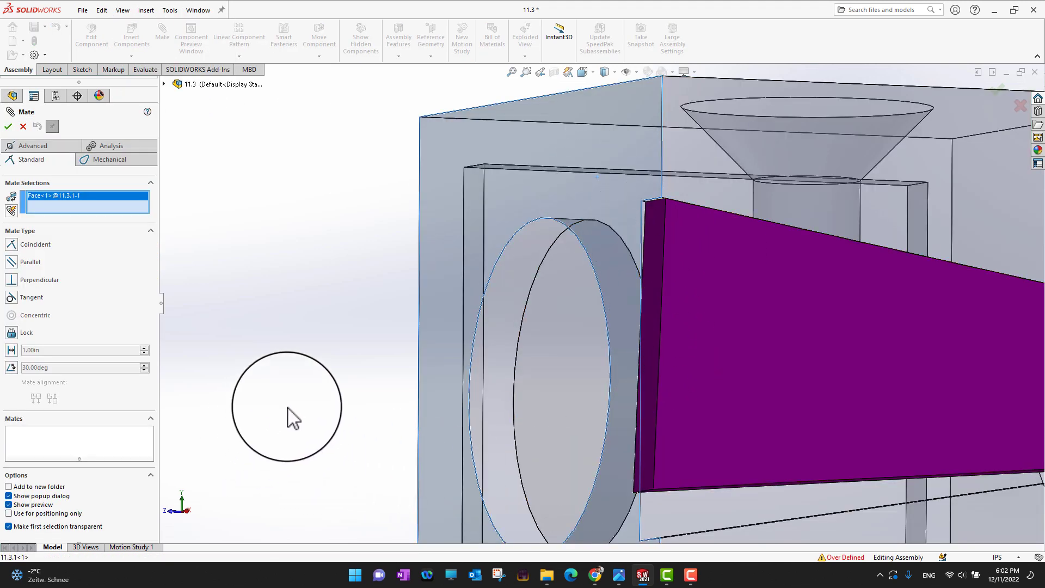
middle_click_drag(294, 420, 285, 338)
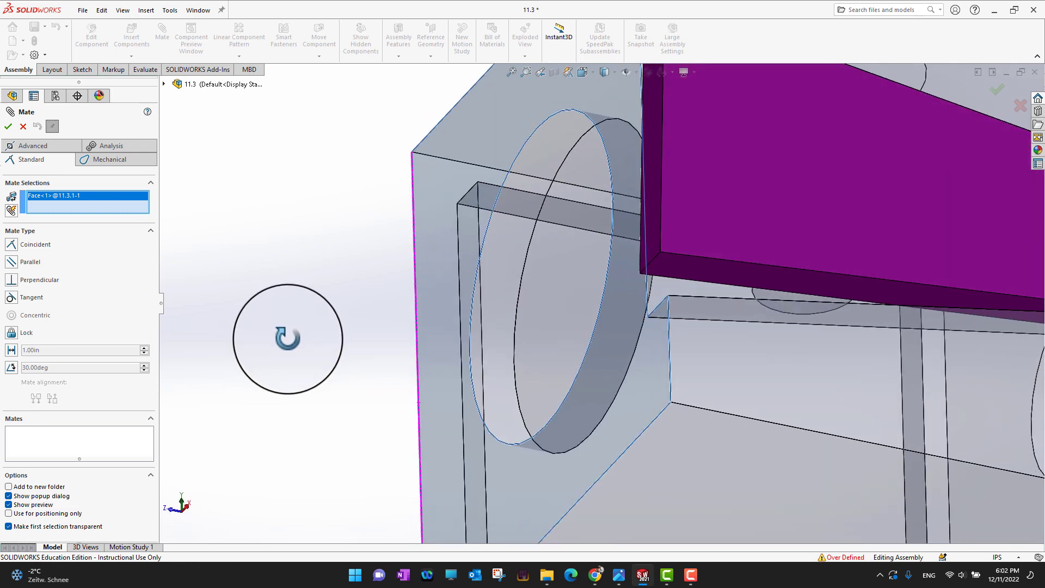
left_click(664, 267)
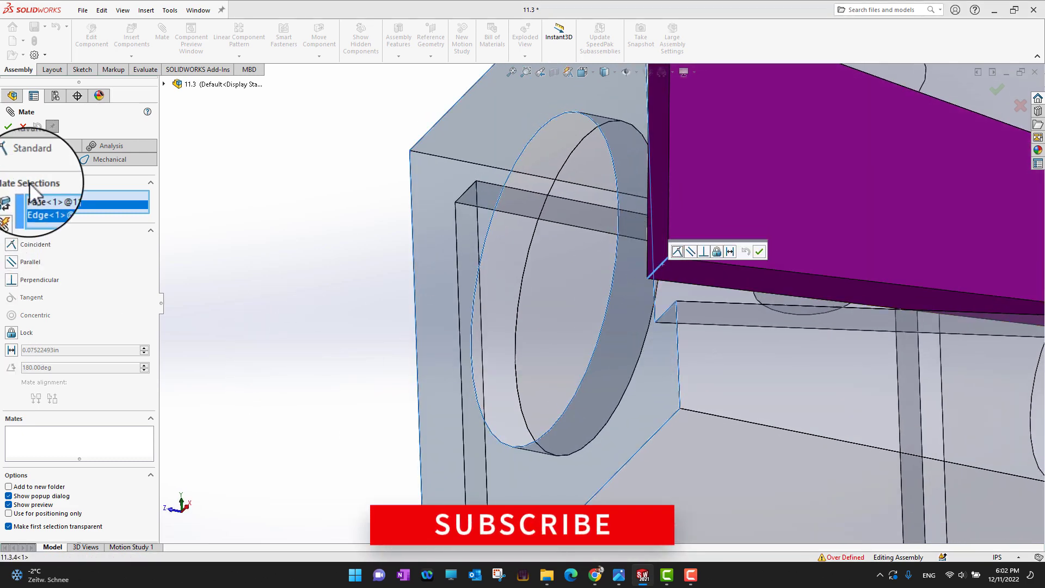
left_click(7, 125)
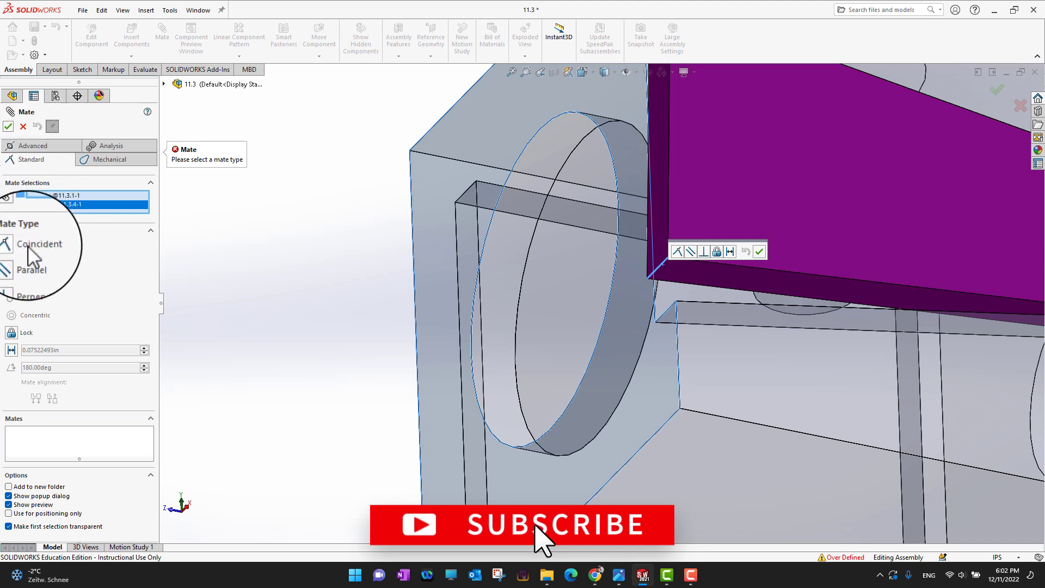
left_click(11, 245)
left_click(7, 127)
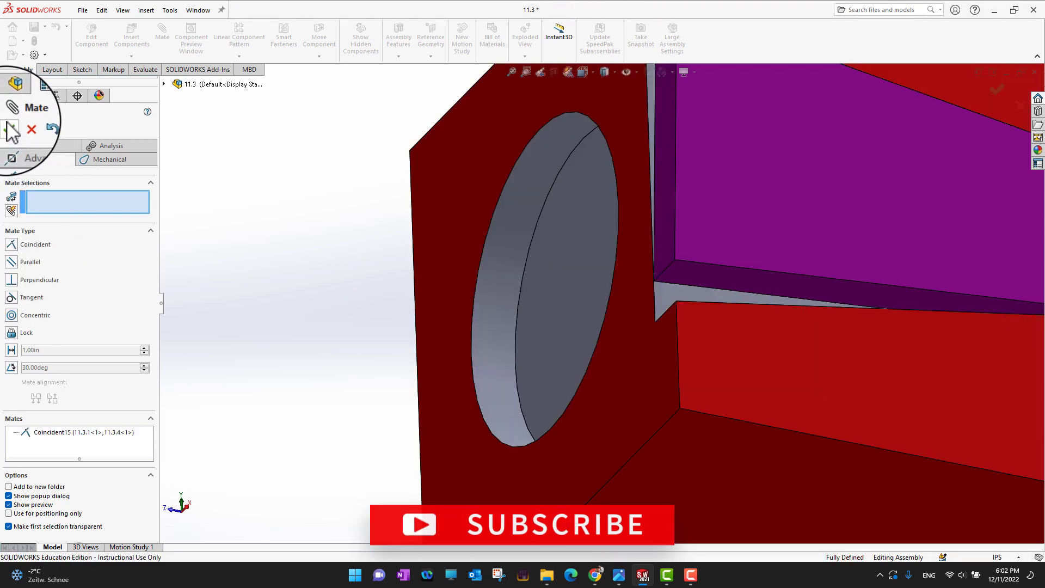
left_click(10, 129)
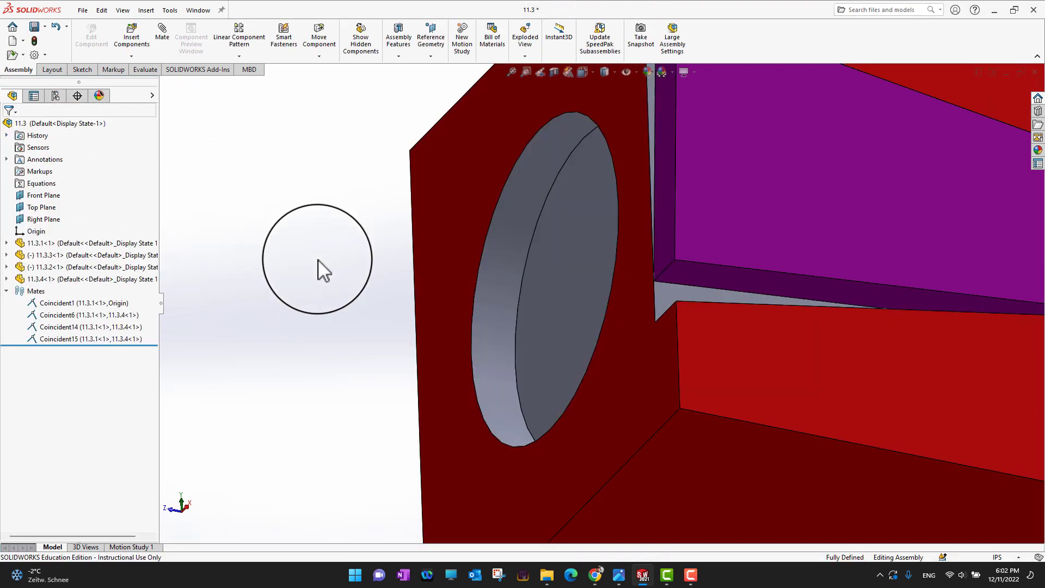
Examine how the purple wedge sits in the block's tapered slot from both ends and along the slot's sloped faces
middle_click_drag(348, 248, 315, 292)
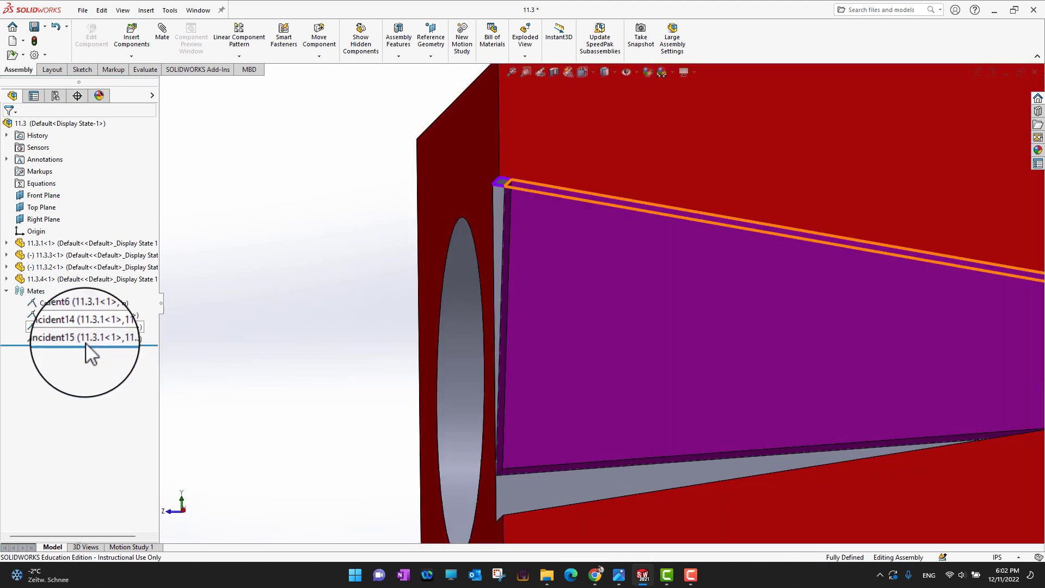
scroll(314, 381, "down", 3)
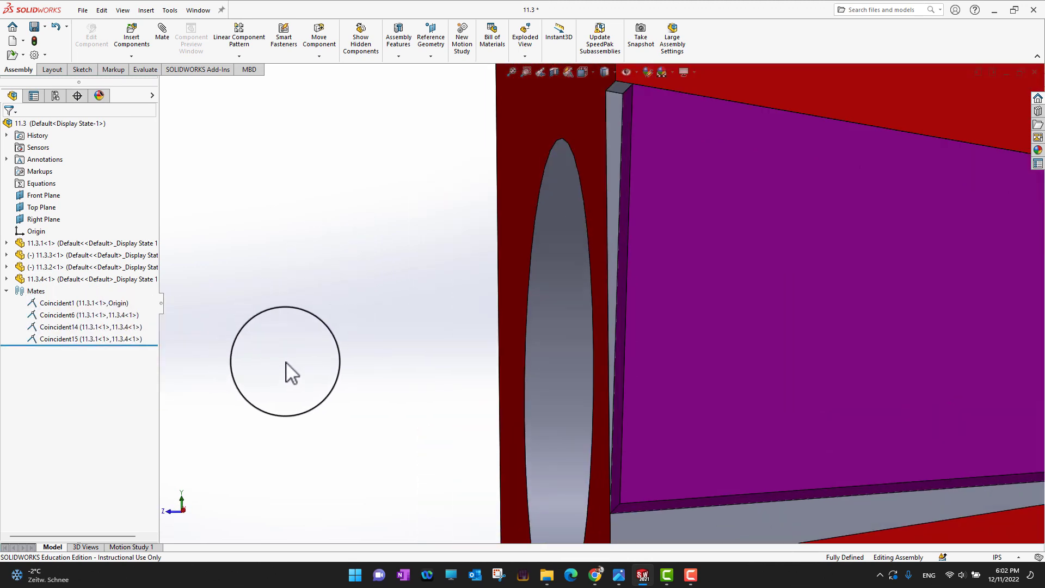
scroll(288, 373, "up", 3)
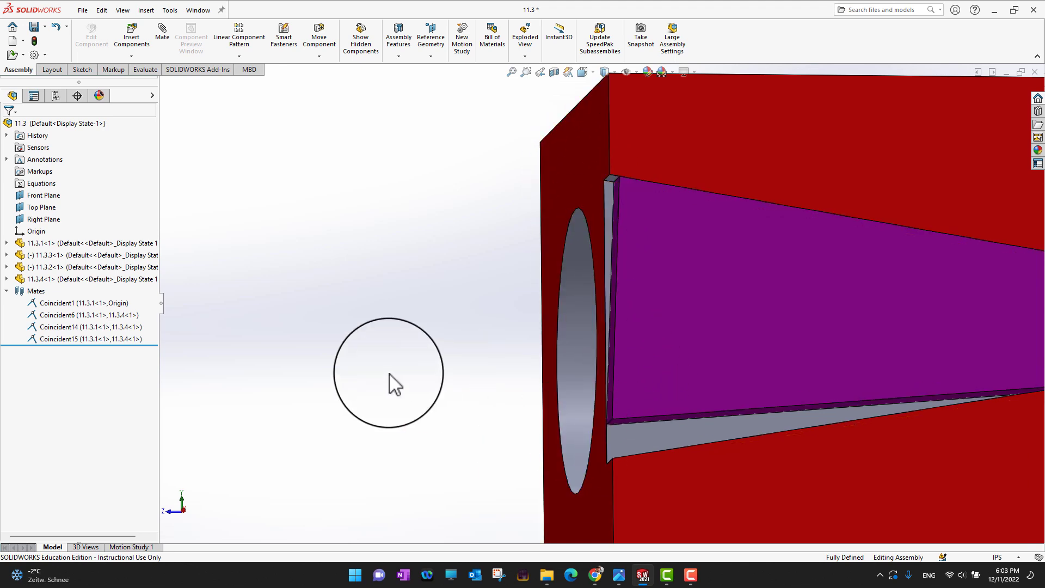
middle_click_drag(389, 375, 427, 362)
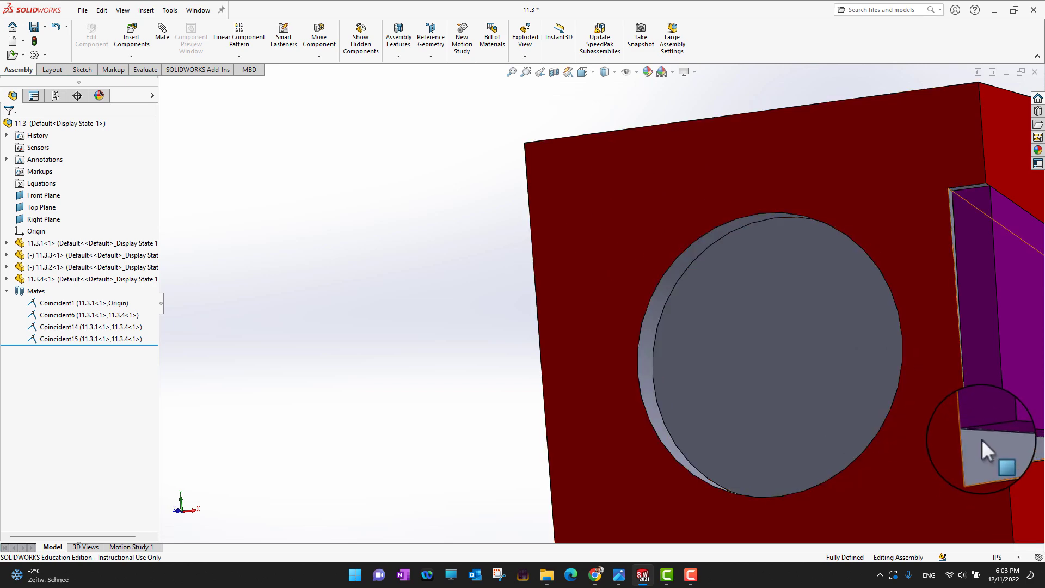
middle_click_drag(523, 351, 426, 326)
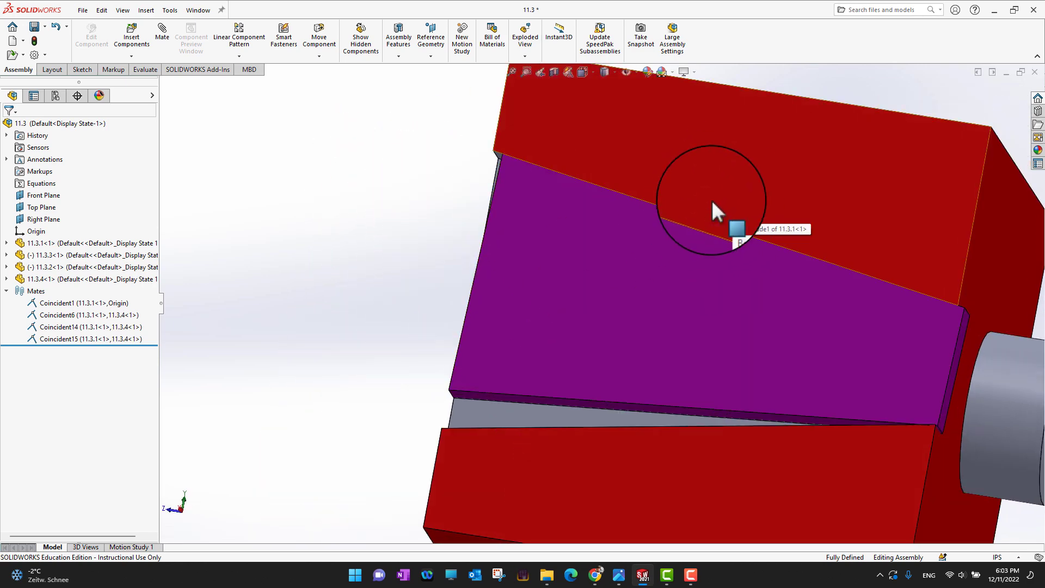
scroll(431, 401, "up", 3)
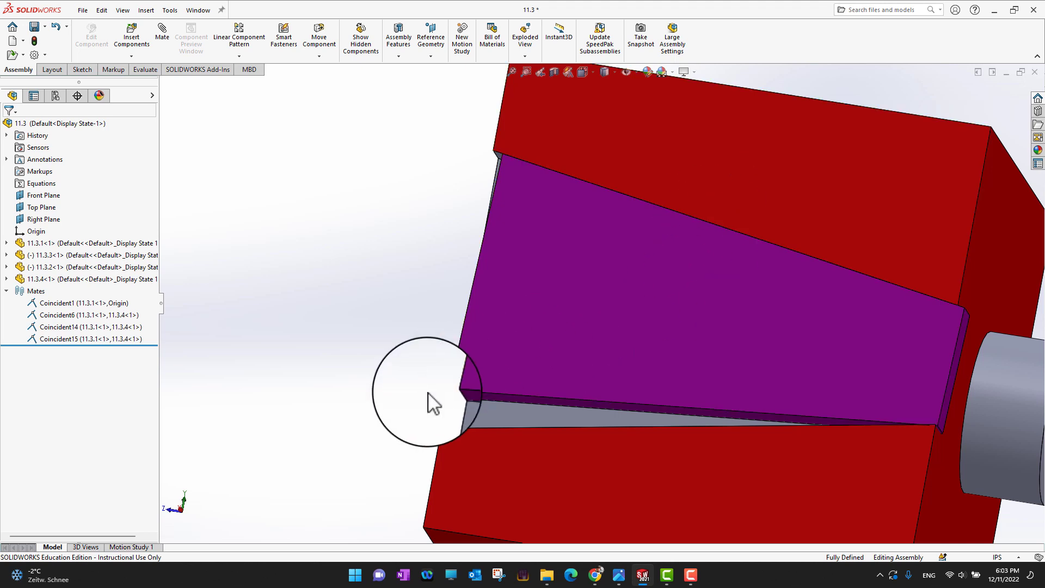
middle_click_drag(293, 306, 327, 364)
middle_click_drag(964, 451, 863, 420)
key("g")
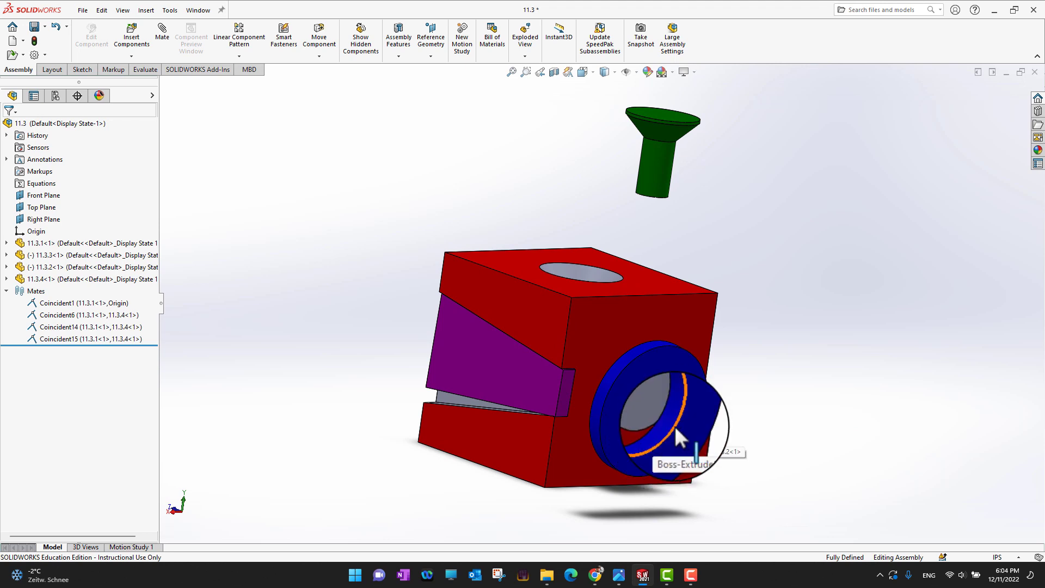
Add a concentric mate between the blue ring's inner bore and the block's protruding cylindrical boss
scroll(669, 423, "up", 4)
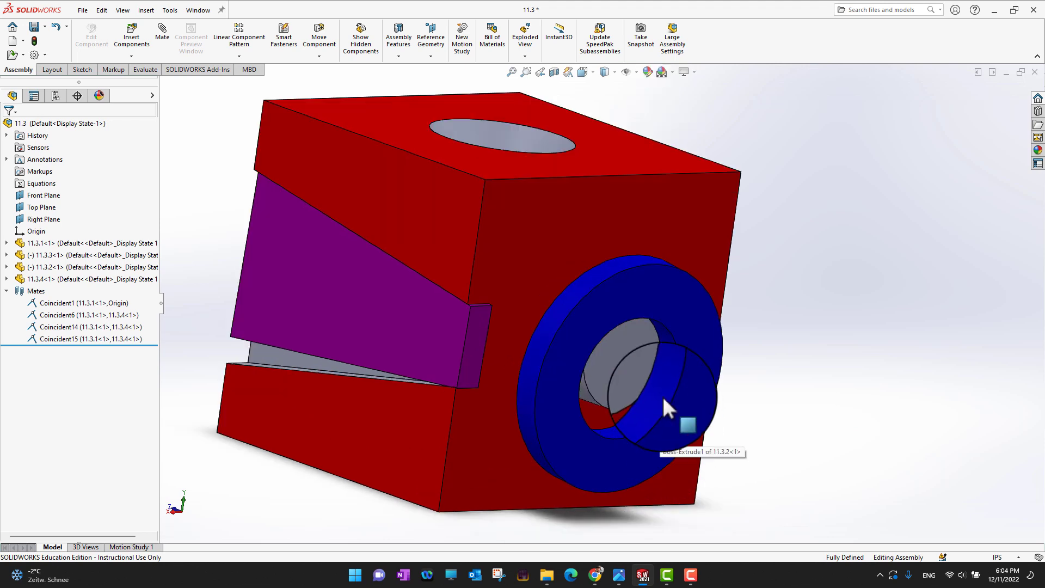
left_click(662, 394)
middle_click_drag(787, 354, 811, 329)
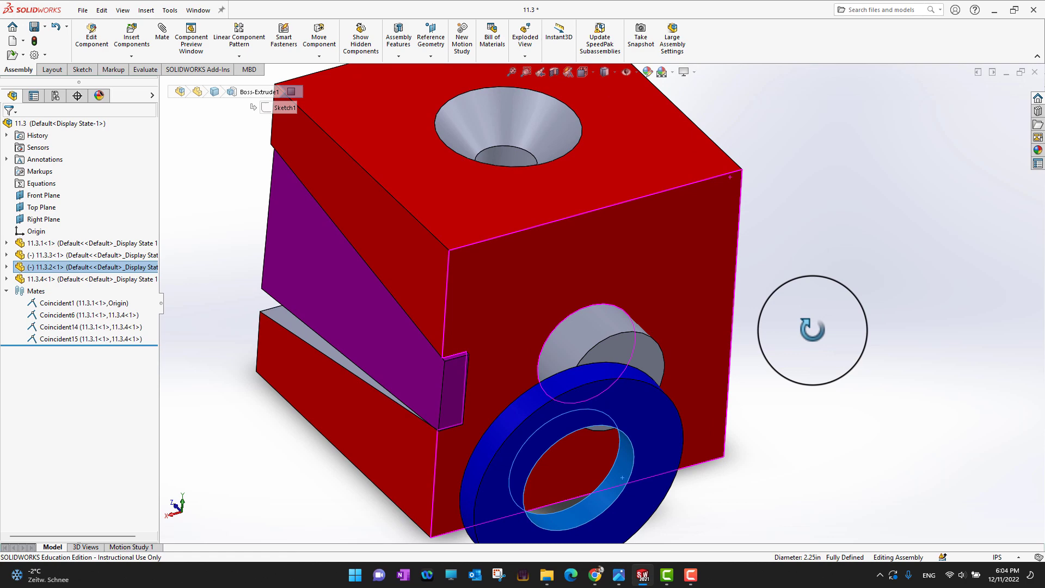
left_click(171, 40)
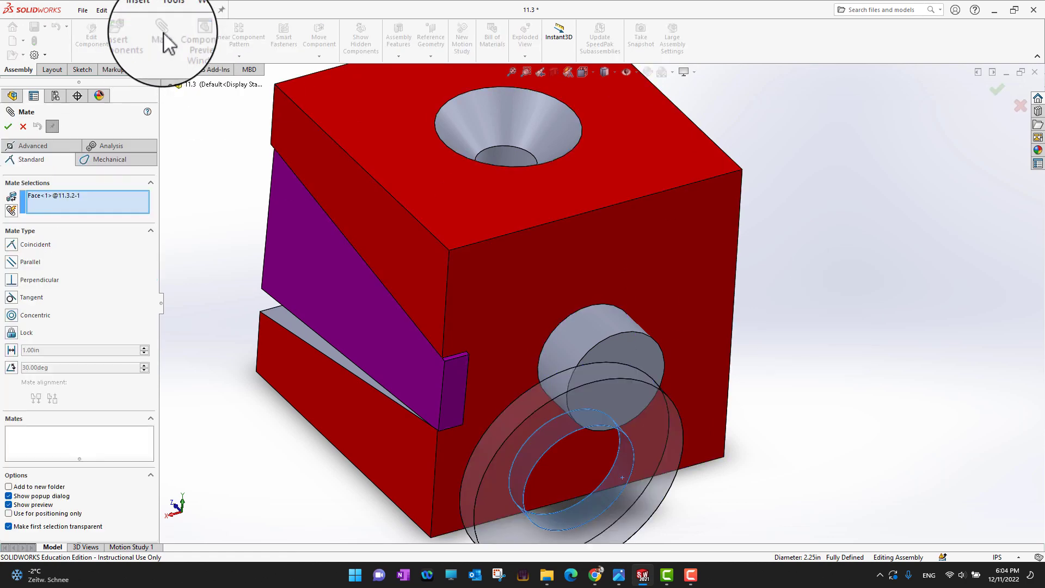
left_click(606, 325)
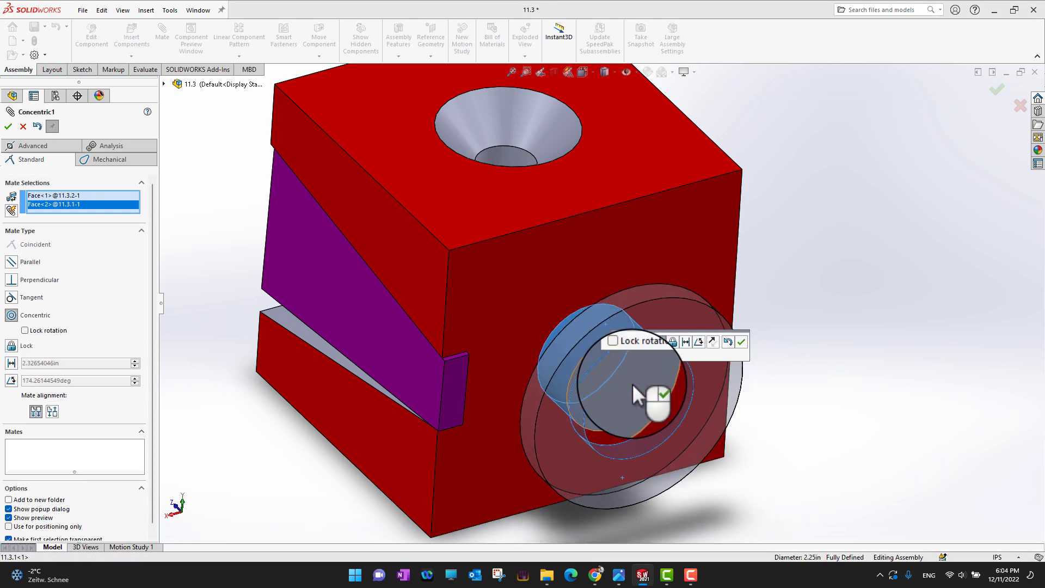
left_click(8, 129)
Pull the ring away from the block, mate its back face coincident with the block's boss-side face, and finish mating
scroll(615, 273, "up", 3)
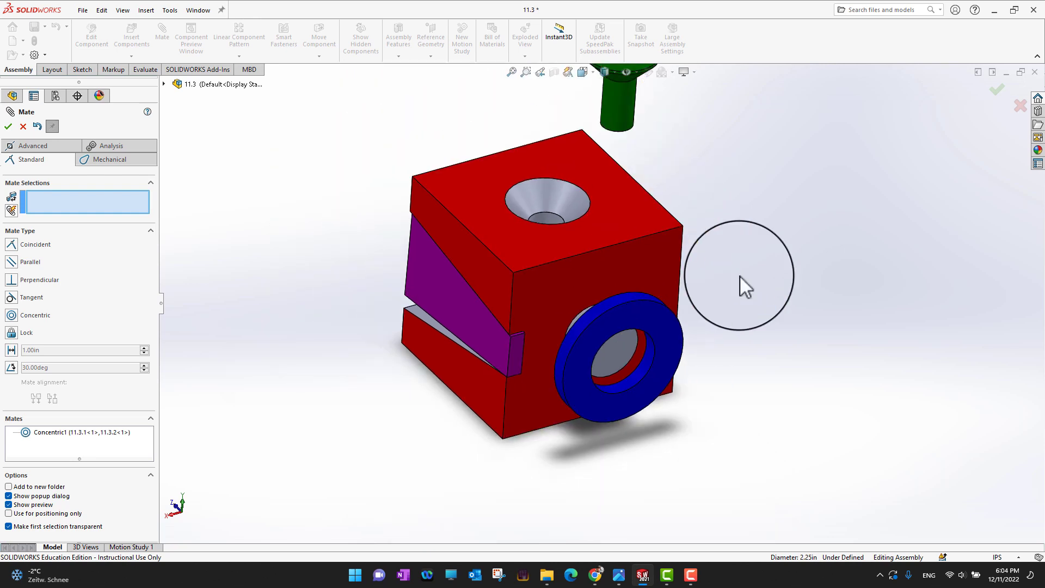
left_click_drag(649, 333, 364, 270)
middle_click_drag(364, 270, 442, 366)
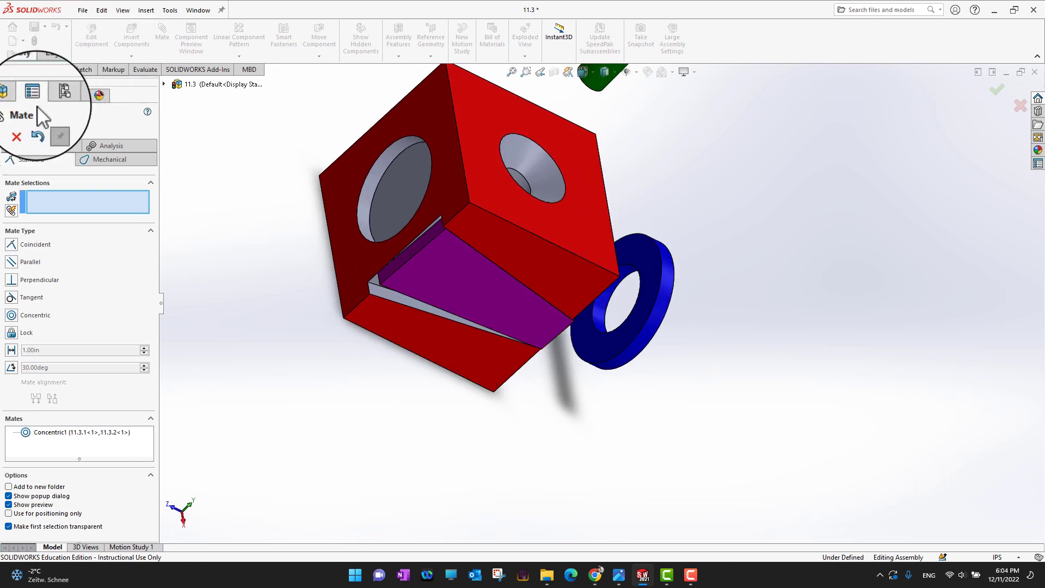
left_click(651, 254)
middle_click_drag(775, 319, 639, 248)
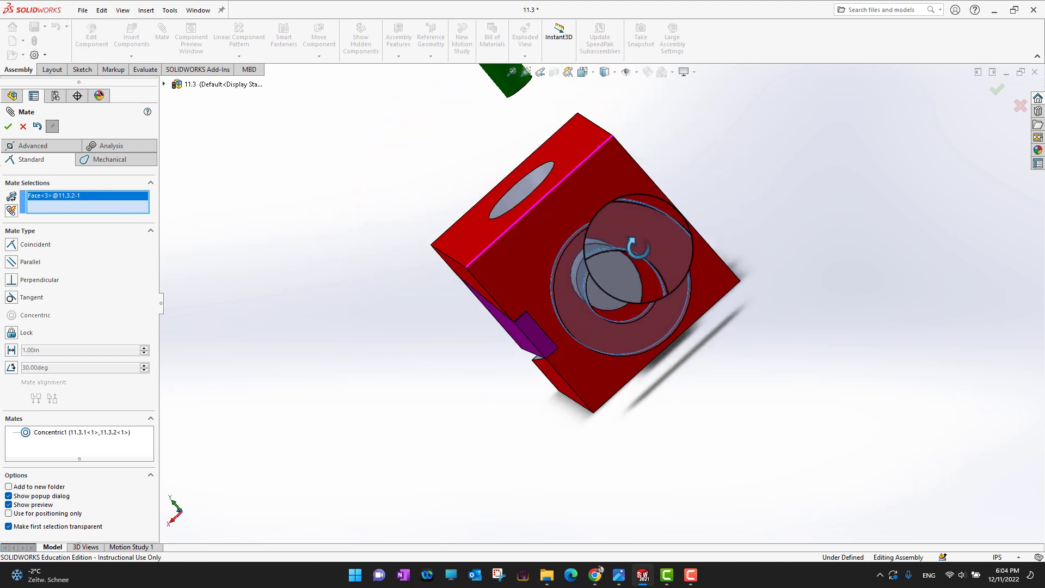
left_click(614, 175)
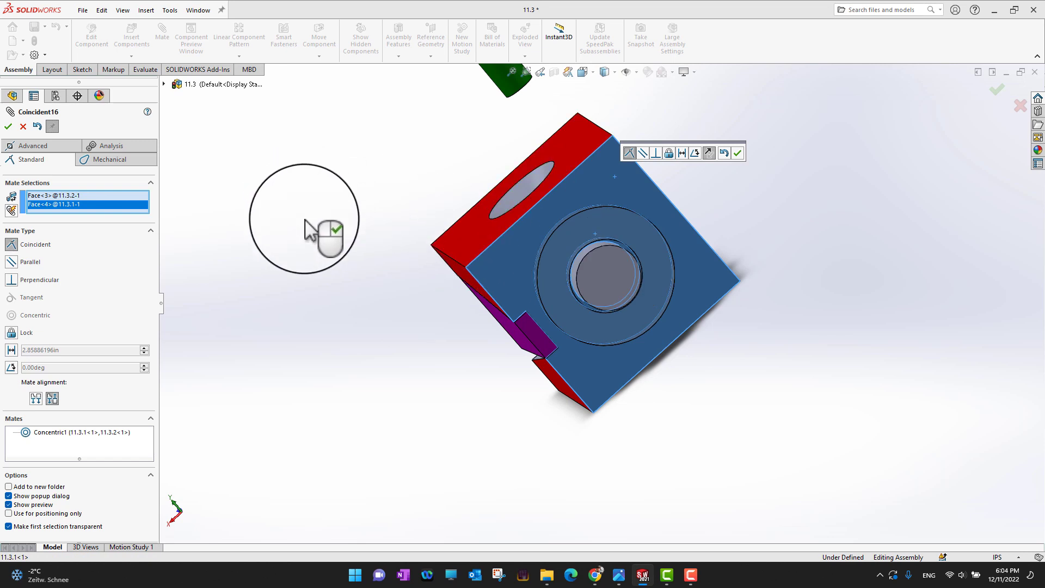
middle_click_drag(396, 301, 374, 277)
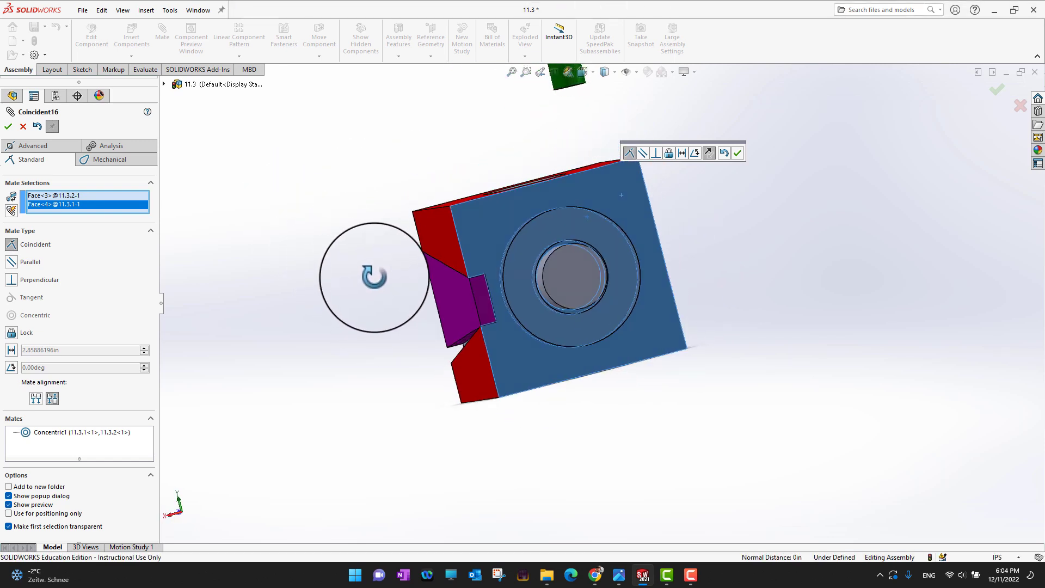
left_click(8, 126)
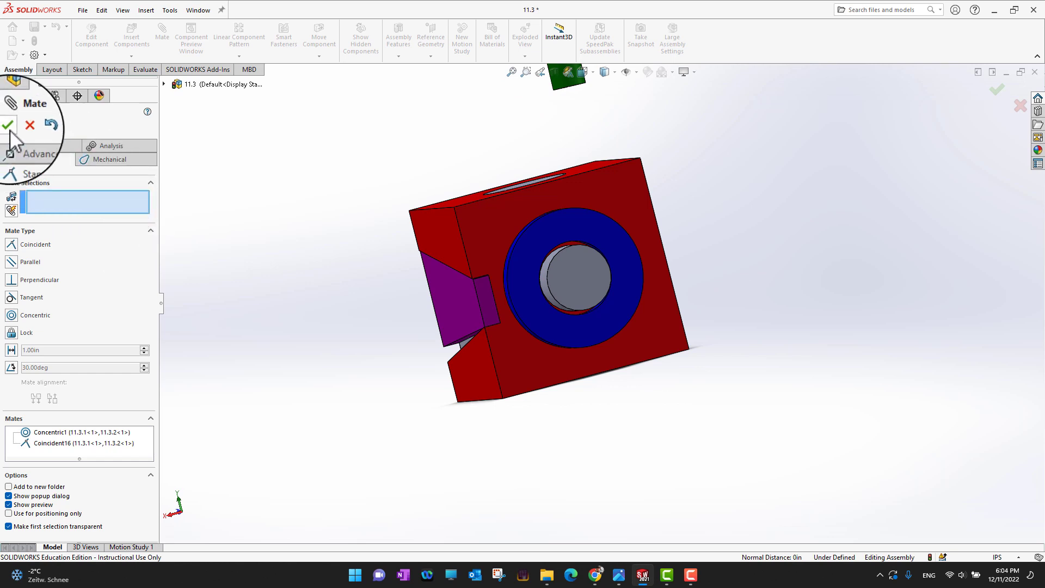
left_click(8, 126)
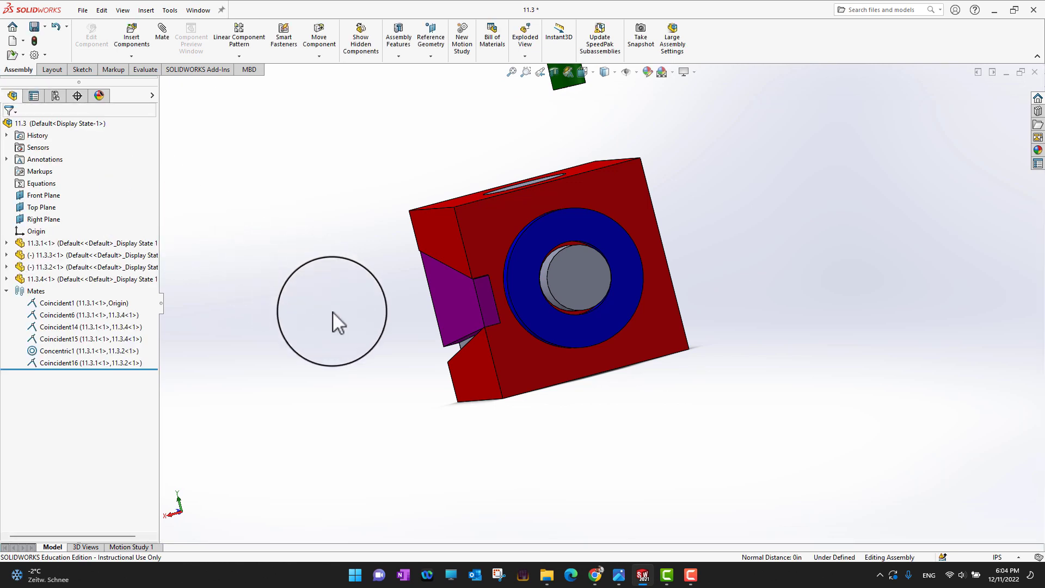
Mate the blue ring's Right Plane coincident with the assembly's Right Plane, and finish mating
mouse_move(333, 311)
middle_mouse_down()
mouse_move(341, 270)
mouse_move(311, 261)
mouse_move(315, 308)
middle_mouse_up()
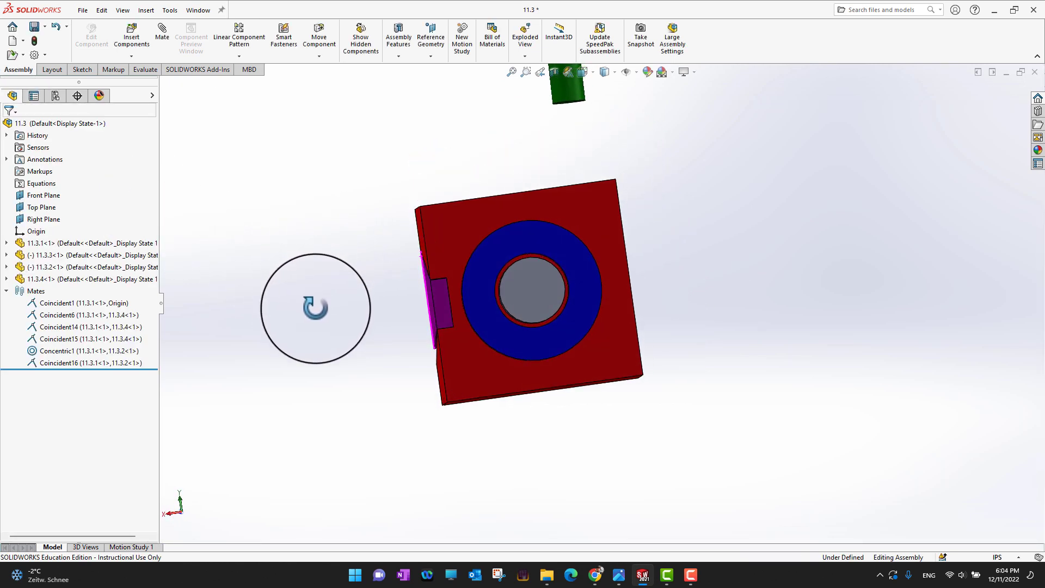
middle_click_drag(398, 347, 421, 353)
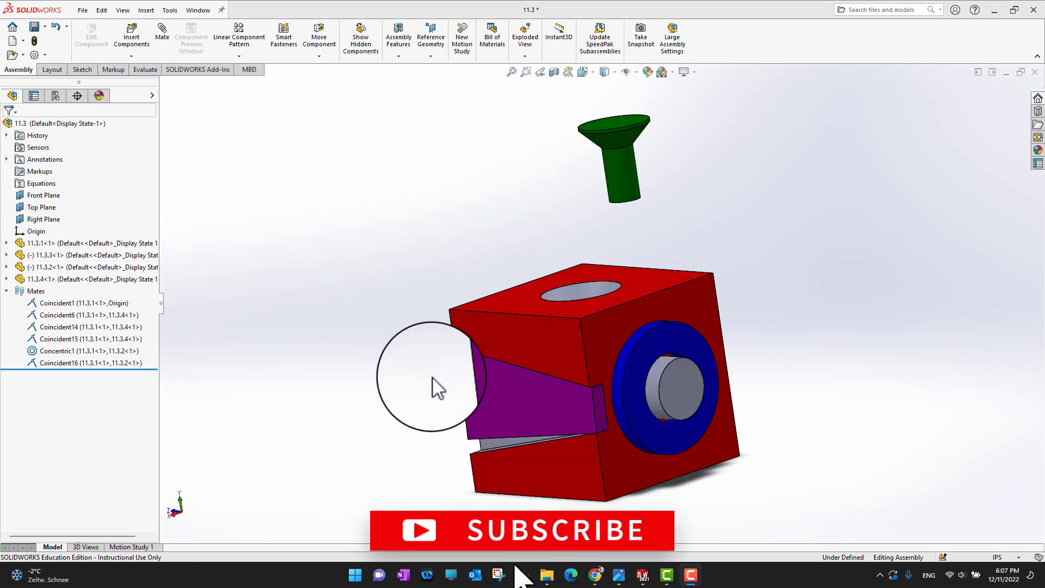
left_click(7, 279)
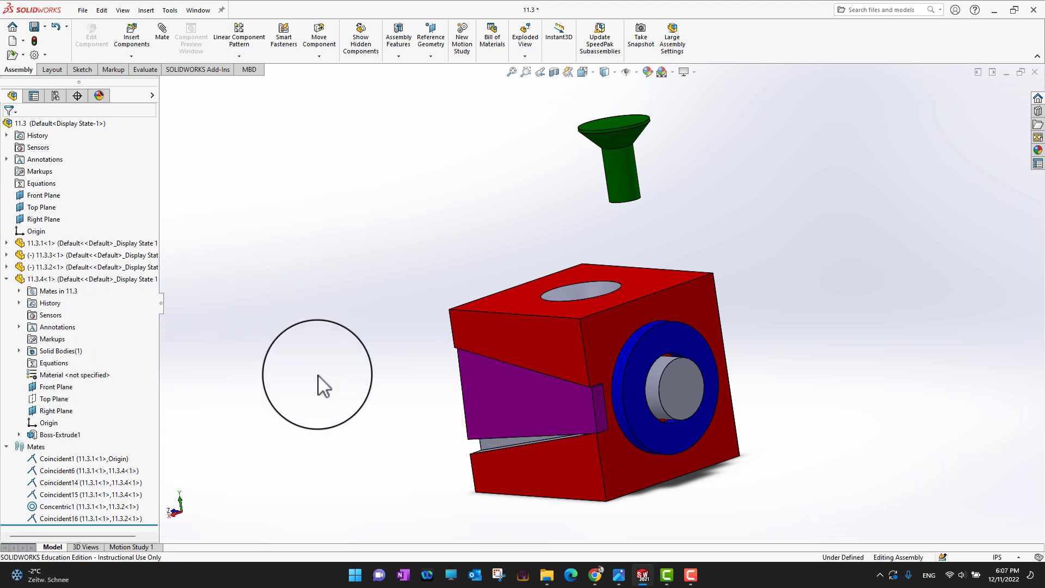
left_click(7, 267)
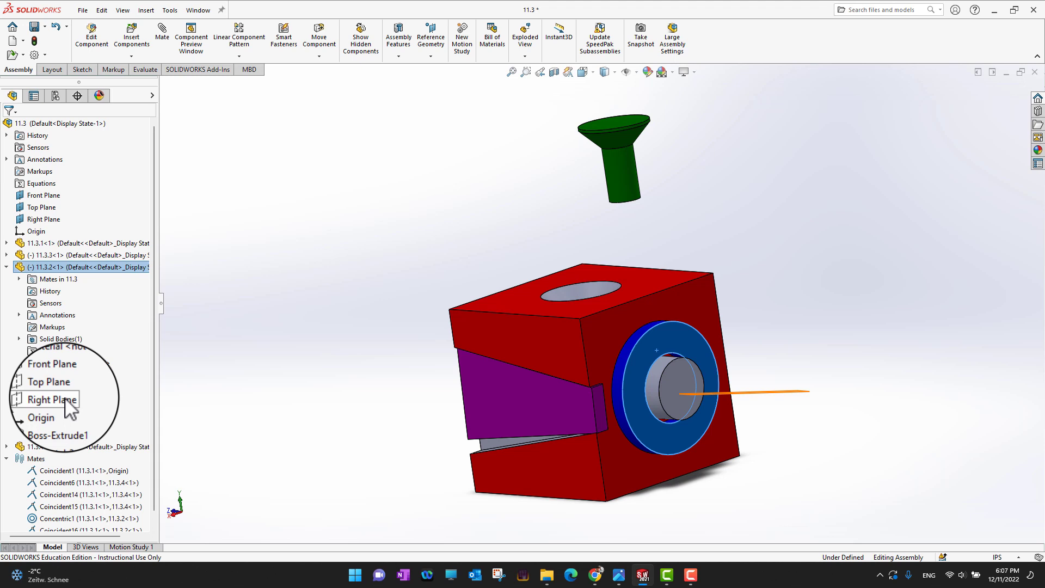
left_click(50, 400)
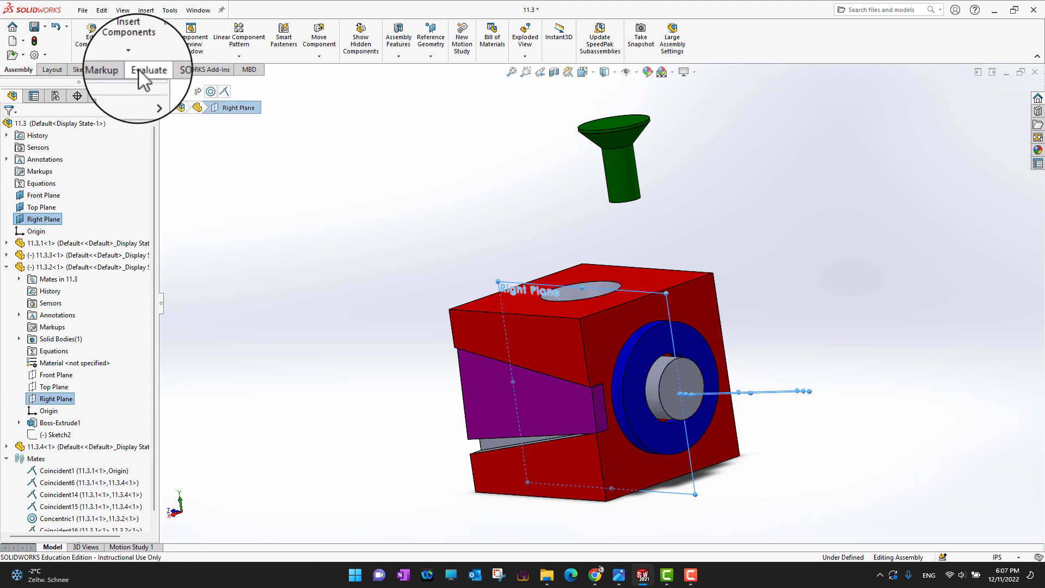
left_click(164, 48)
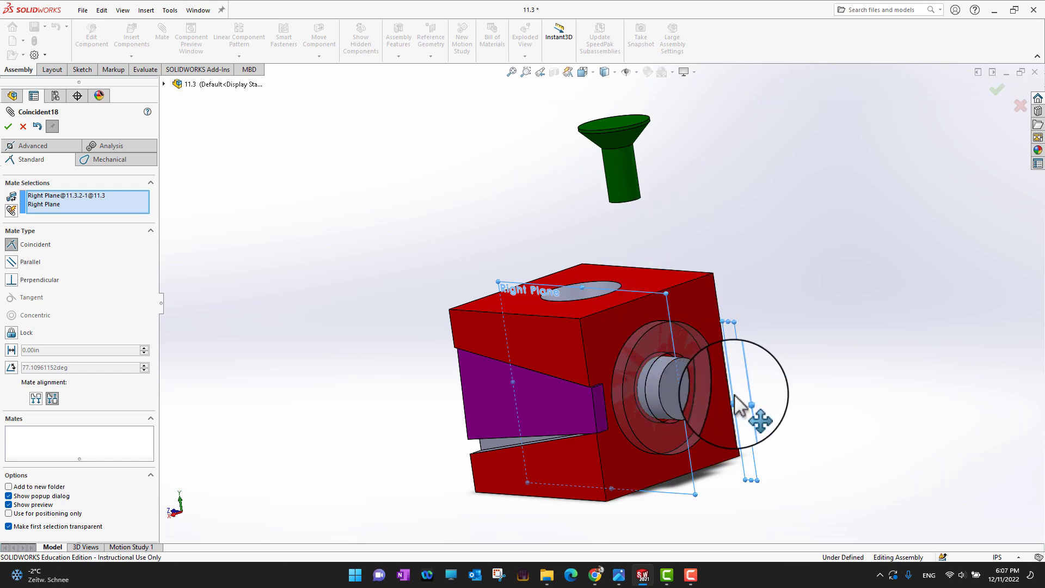
left_click(11, 129)
left_click(10, 128)
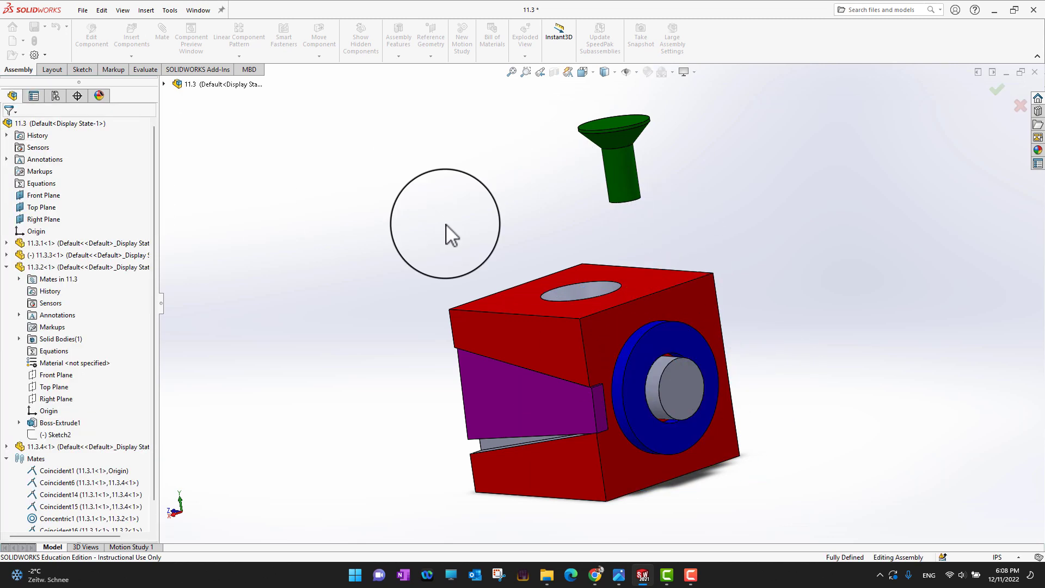
left_click(6, 267)
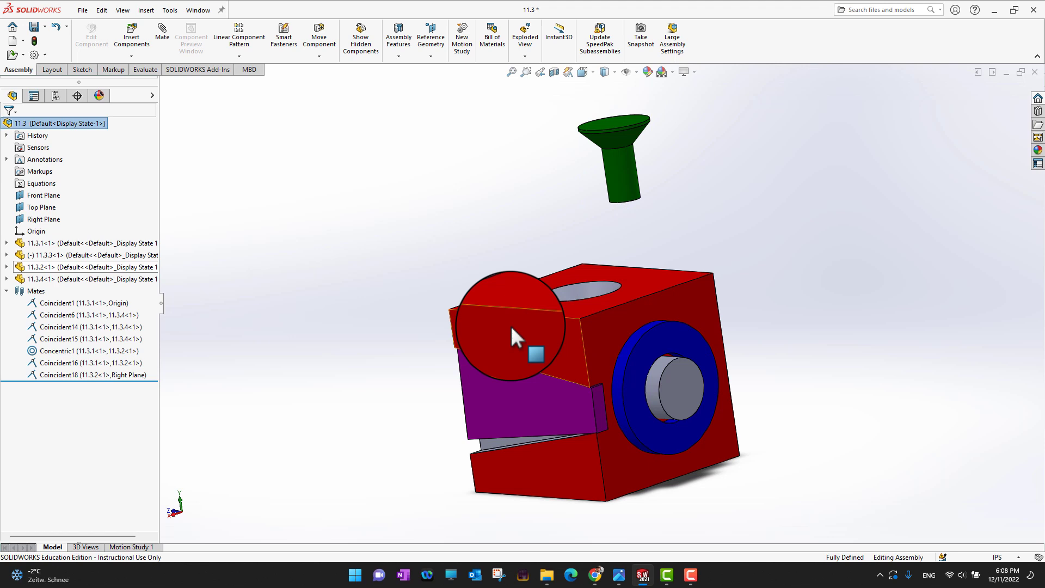
Test whether the blue ring can still move by selecting it and pulling on its front face
left_click(617, 346)
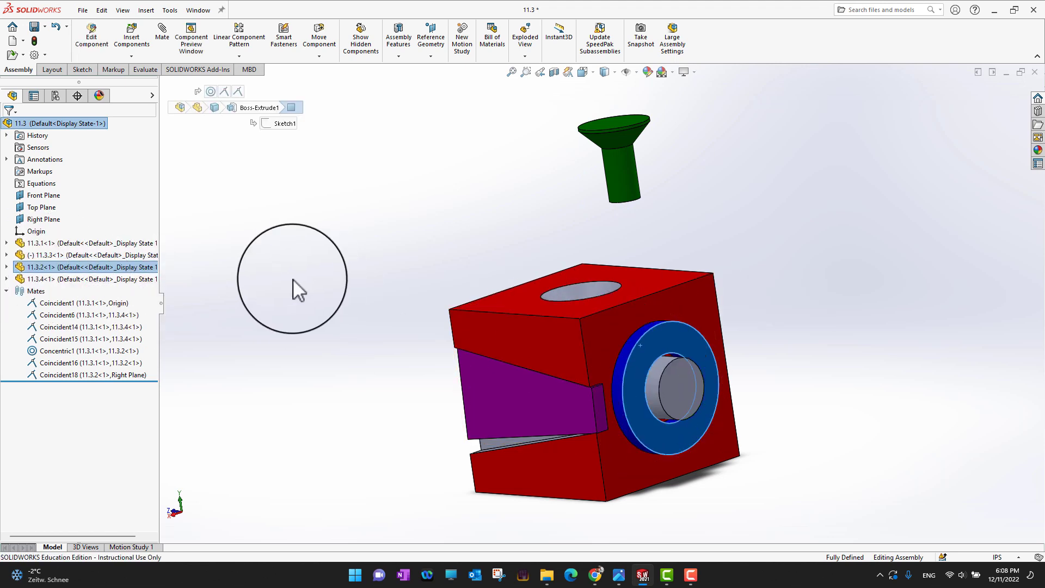
left_click(323, 282)
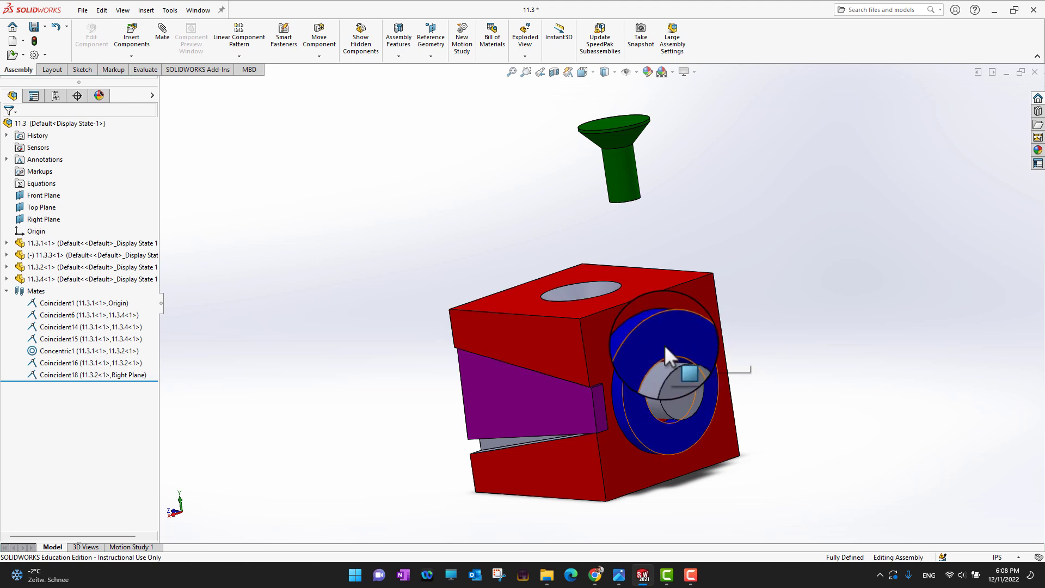
mouse_move(667, 347)
left_mouse_down()
mouse_move(626, 386)
mouse_move(668, 342)
left_mouse_up()
left_click(769, 272)
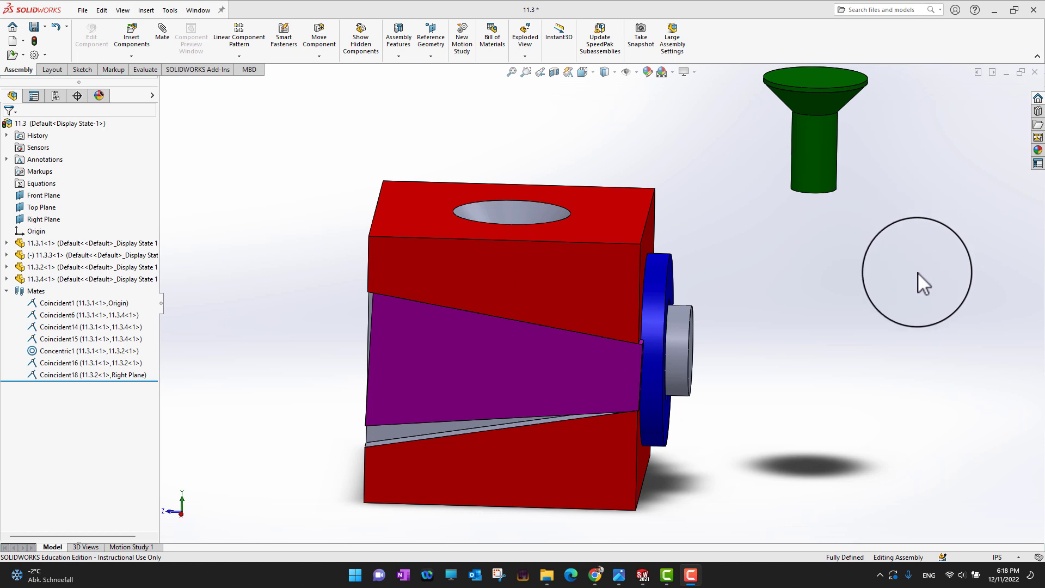
Mate the flat end face of the green screw's shank coincident with the bottom face of the block's countersunk hole
left_click(163, 31)
scroll(871, 234, "down", 5)
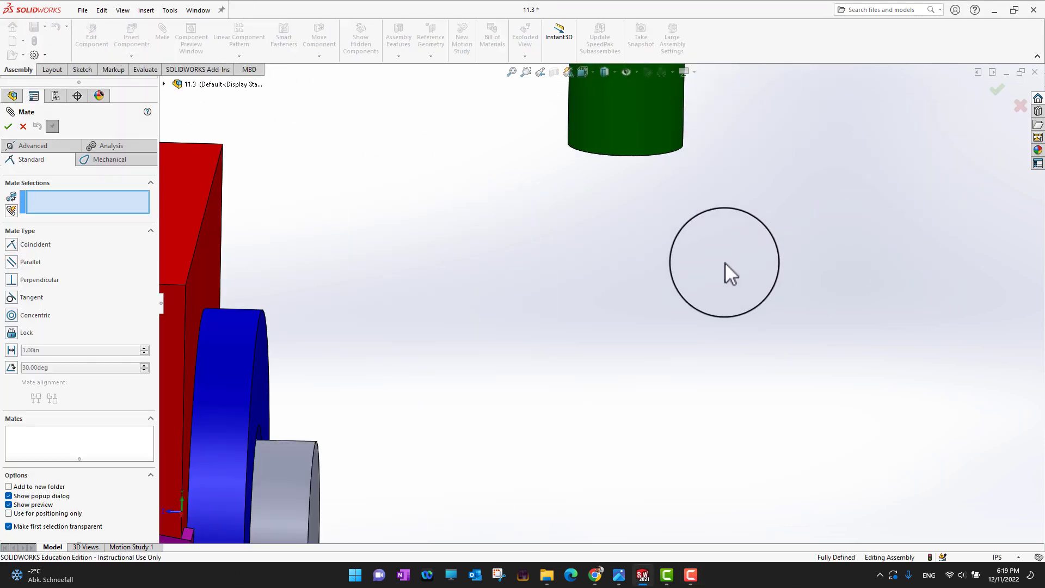
middle_click_drag(725, 262, 730, 126)
left_click(633, 338)
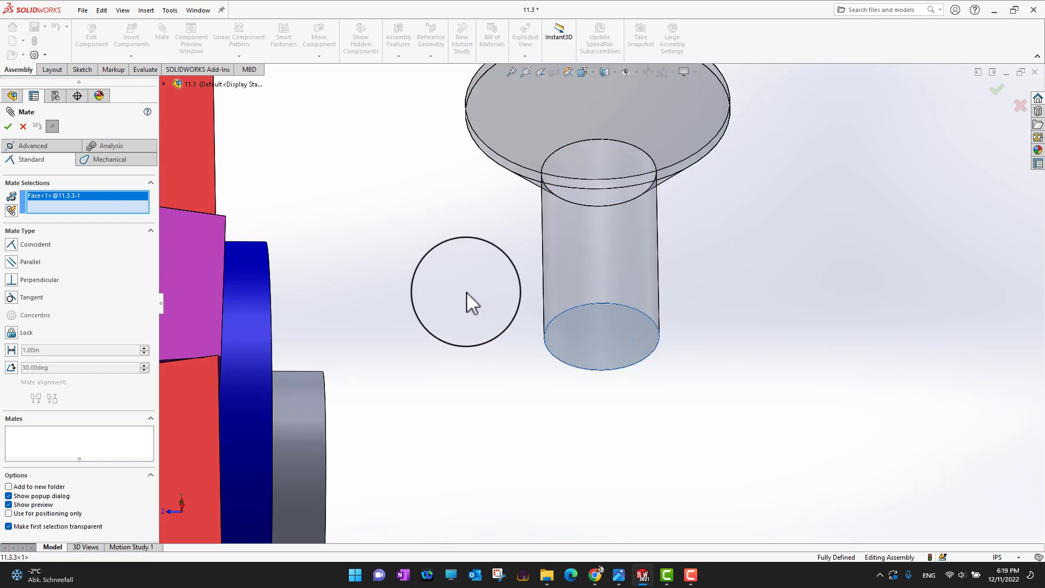
scroll(466, 292, "up", 5)
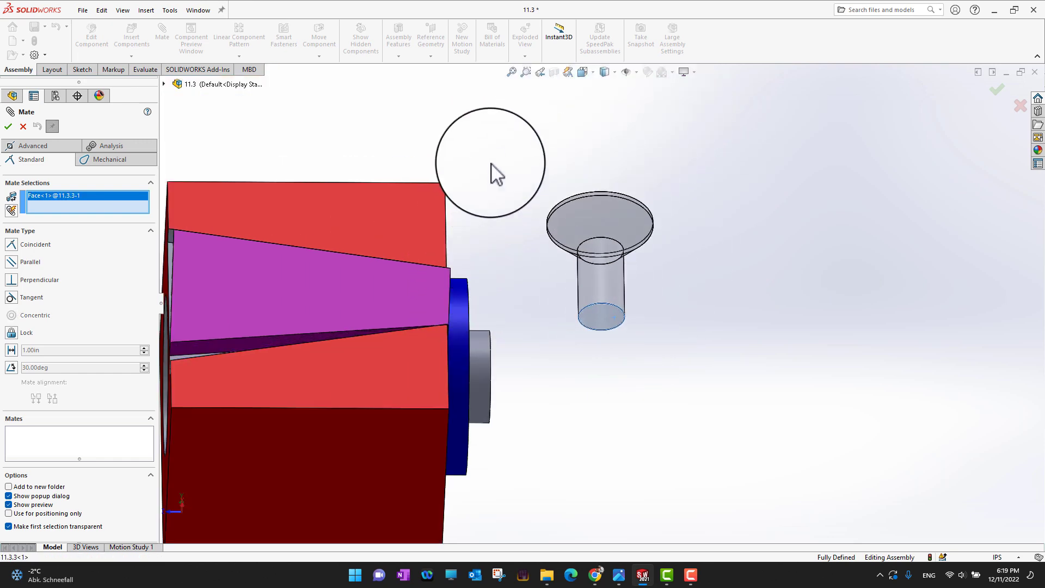
middle_click_drag(491, 164, 403, 318)
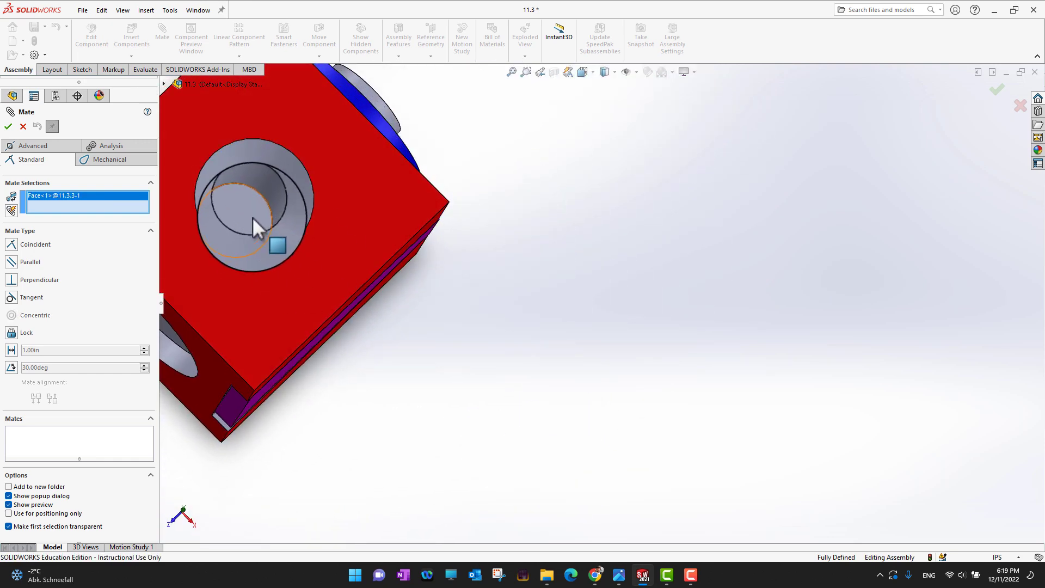
left_click(253, 216)
middle_click_drag(492, 404, 740, 488)
left_click(8, 128)
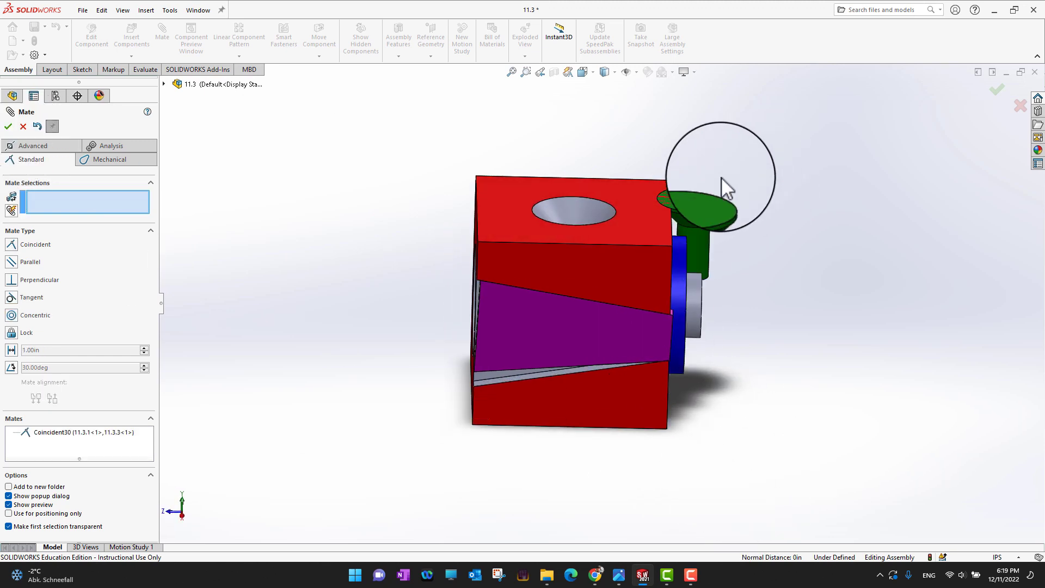
Pull the screw away from the block and mate the top face of its head coincident with the block's top face
left_click_drag(721, 178, 841, 103)
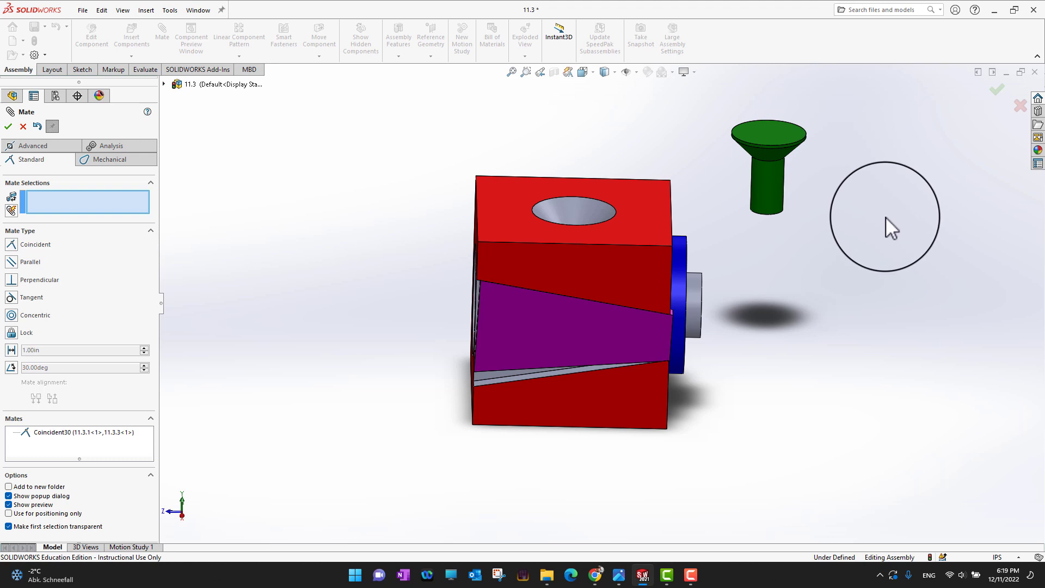
left_click(775, 130)
middle_click_drag(835, 215, 876, 312)
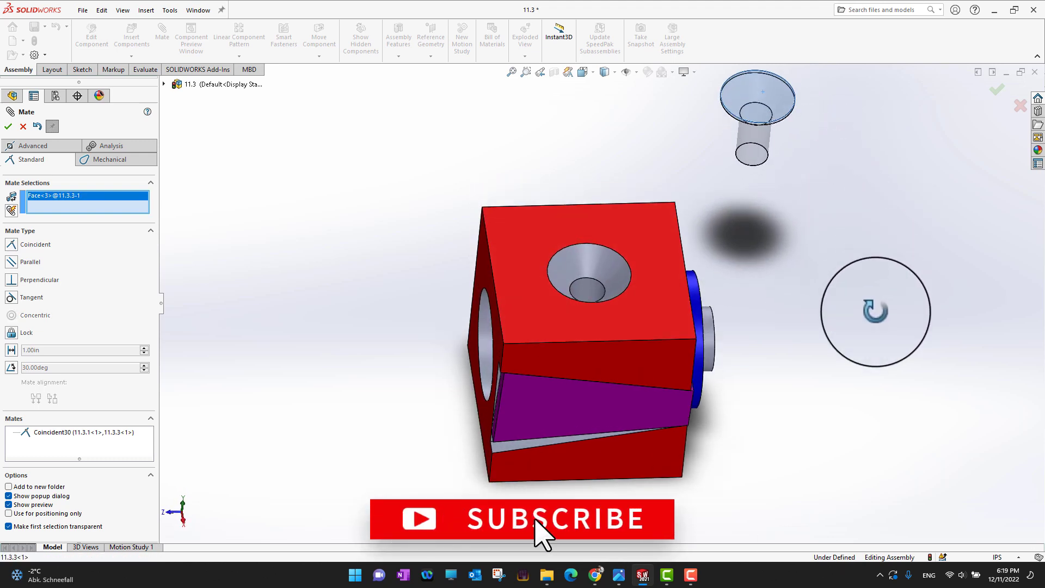
left_click(616, 233)
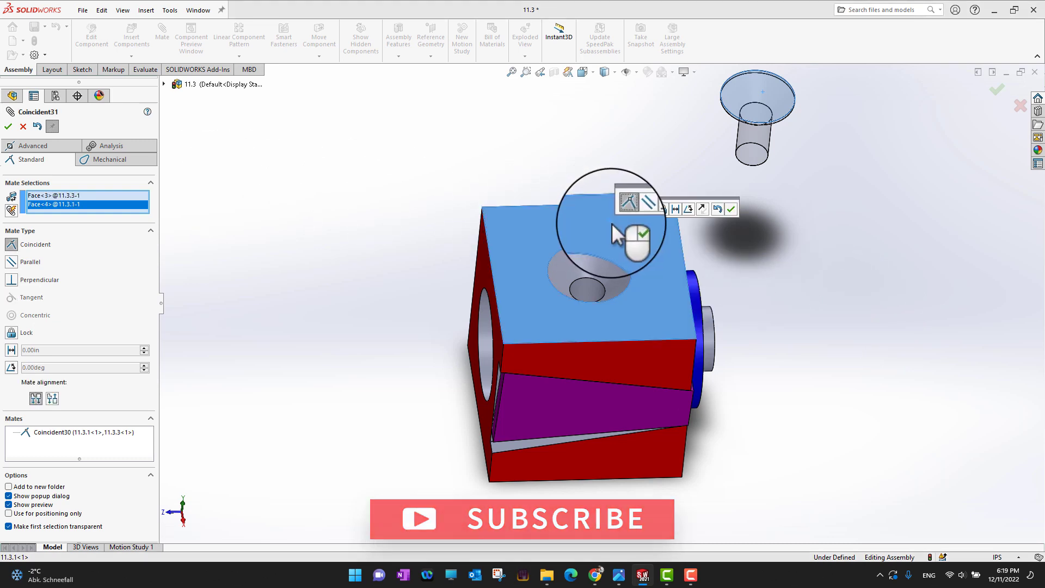
left_click(9, 126)
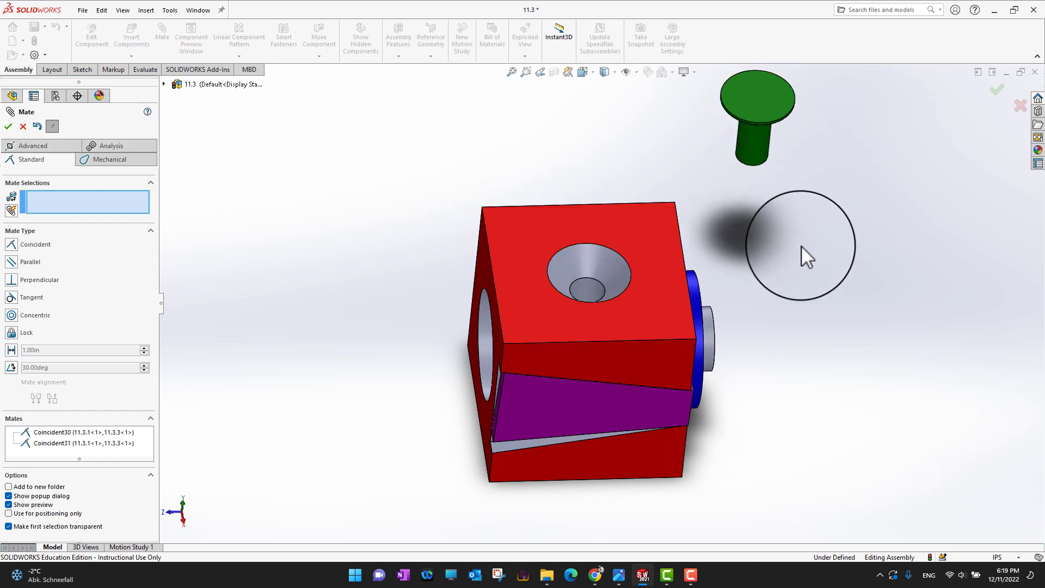
Add a concentric mate between the screw's shank and the small bore of the countersunk hole, and finish mating
scroll(801, 246, "down", 2)
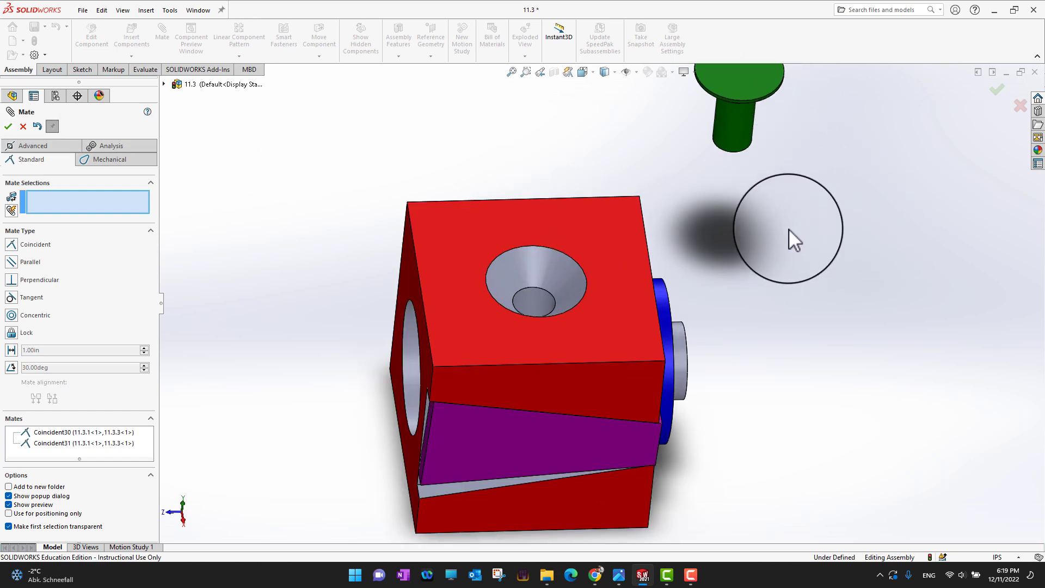
left_click(733, 122)
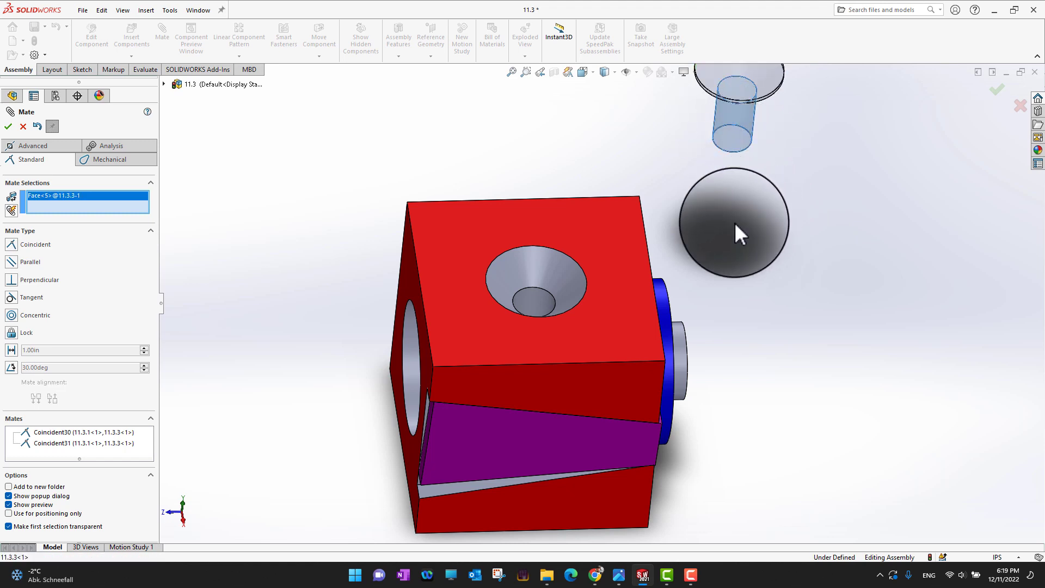
middle_click_drag(734, 222, 754, 272)
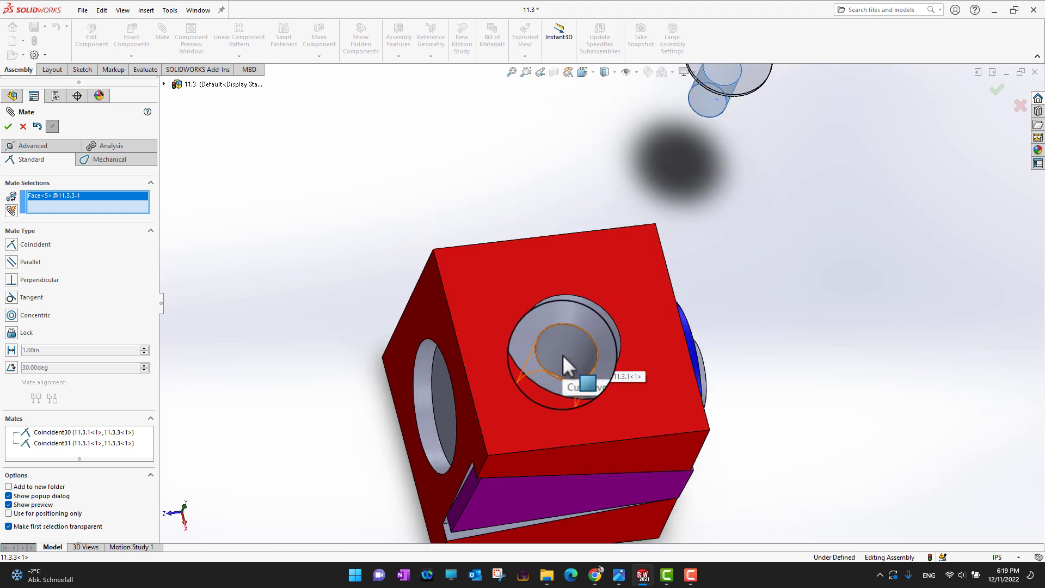
left_click(563, 354)
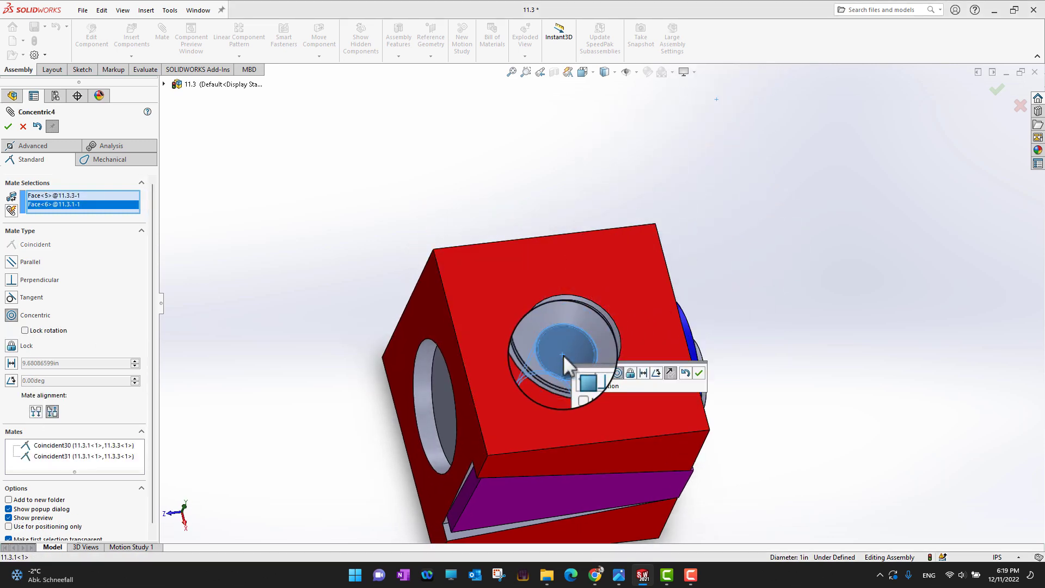
left_click(8, 127)
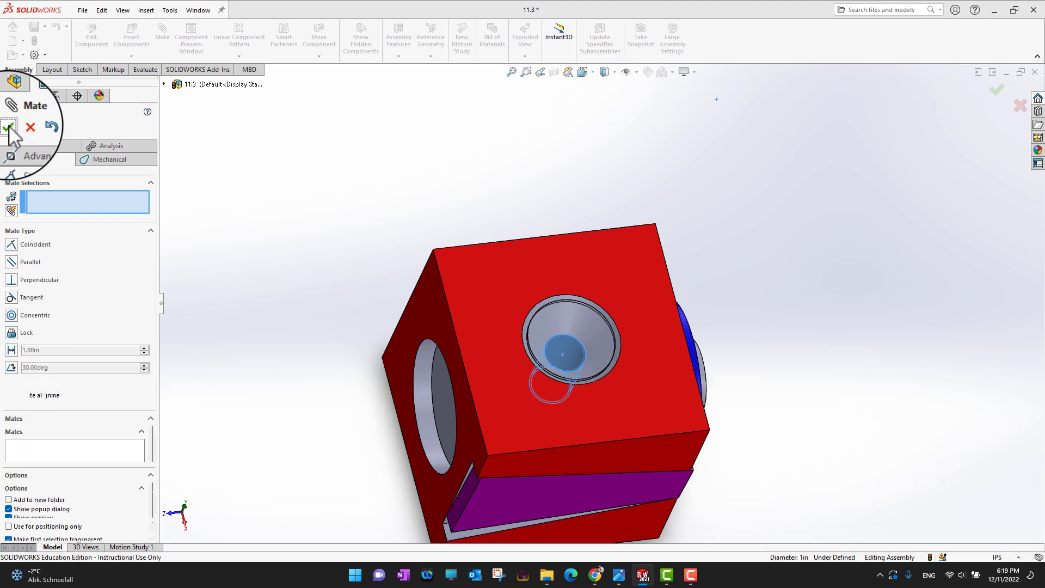
left_click(8, 126)
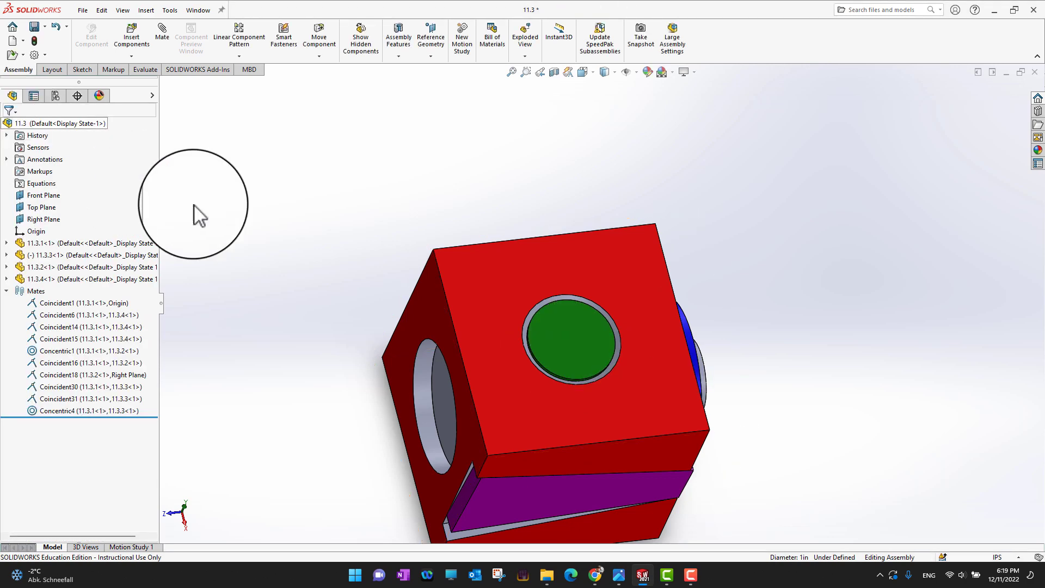
scroll(817, 343, "down", 2)
middle_click_drag(811, 334, 773, 354)
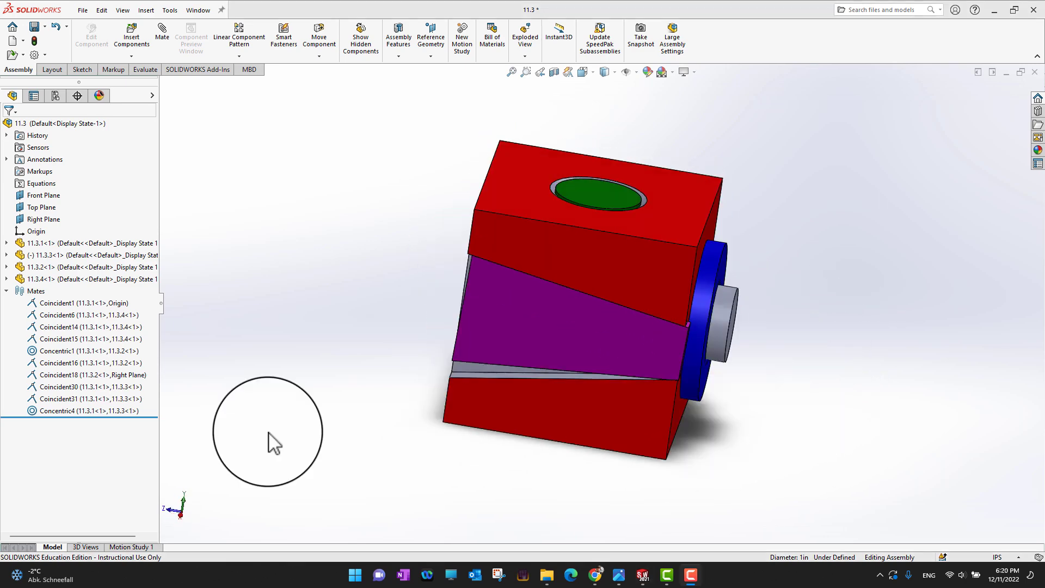